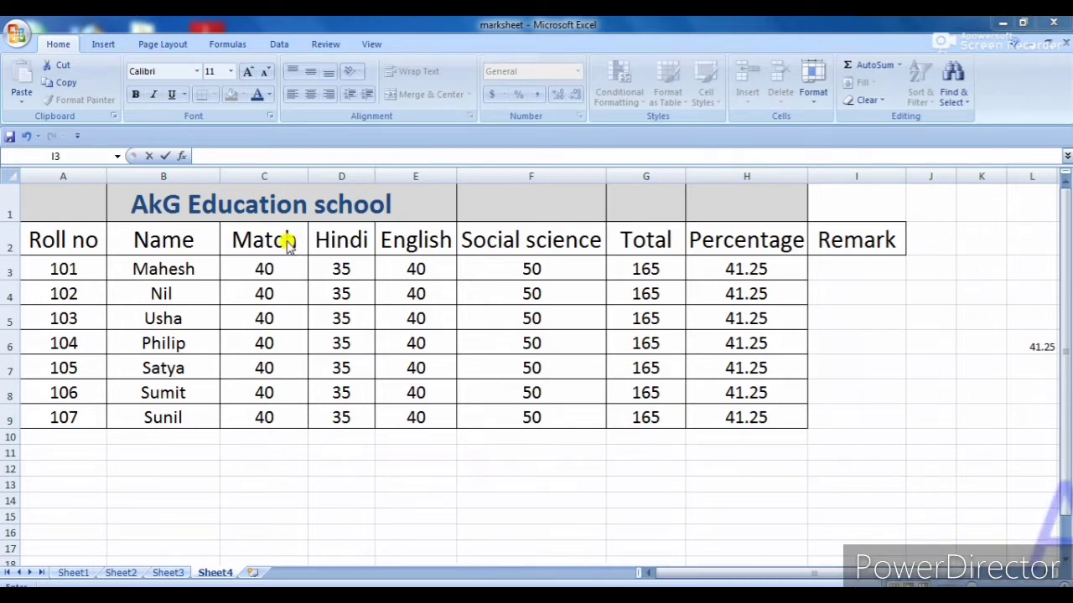
Correct the misspelled subject header in C2 to read Math
key(Escape)
click(281, 237)
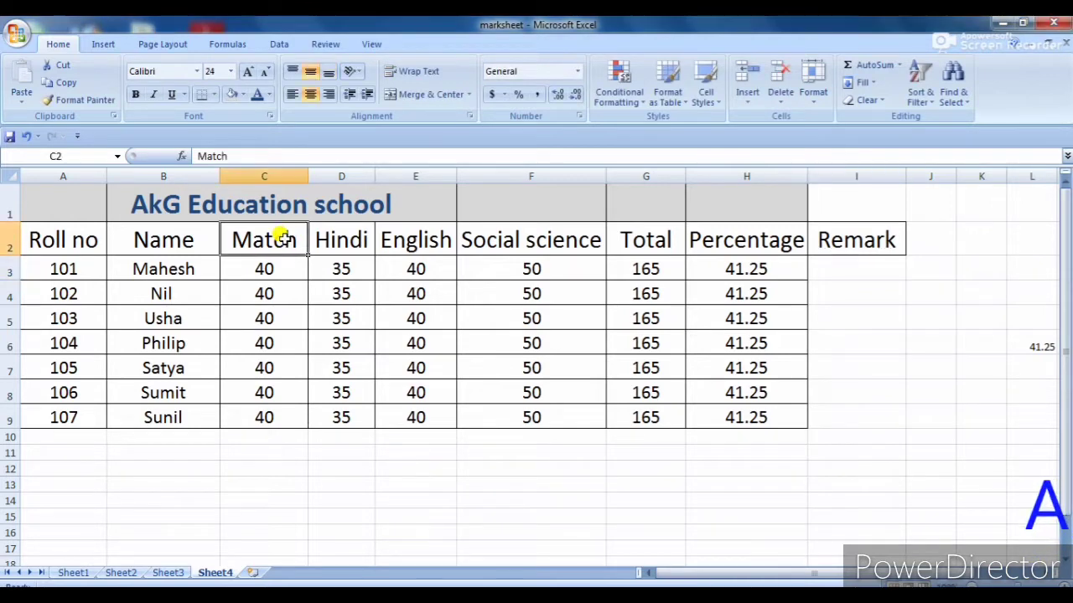
double_click(283, 238)
key(BackSpace)
key(ctrl+Return)
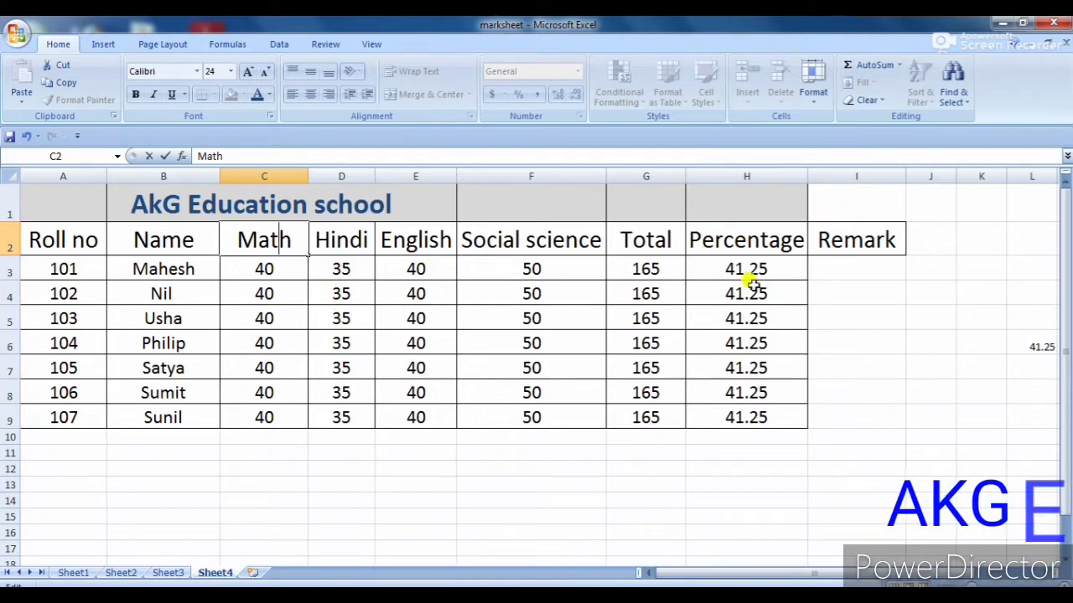
click(848, 267)
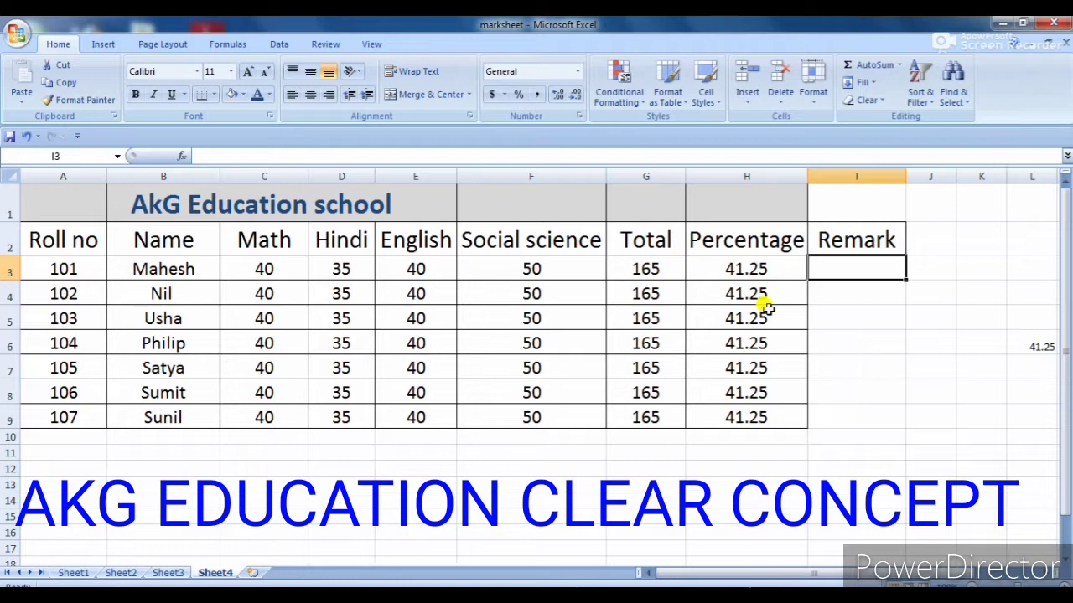
text(=)
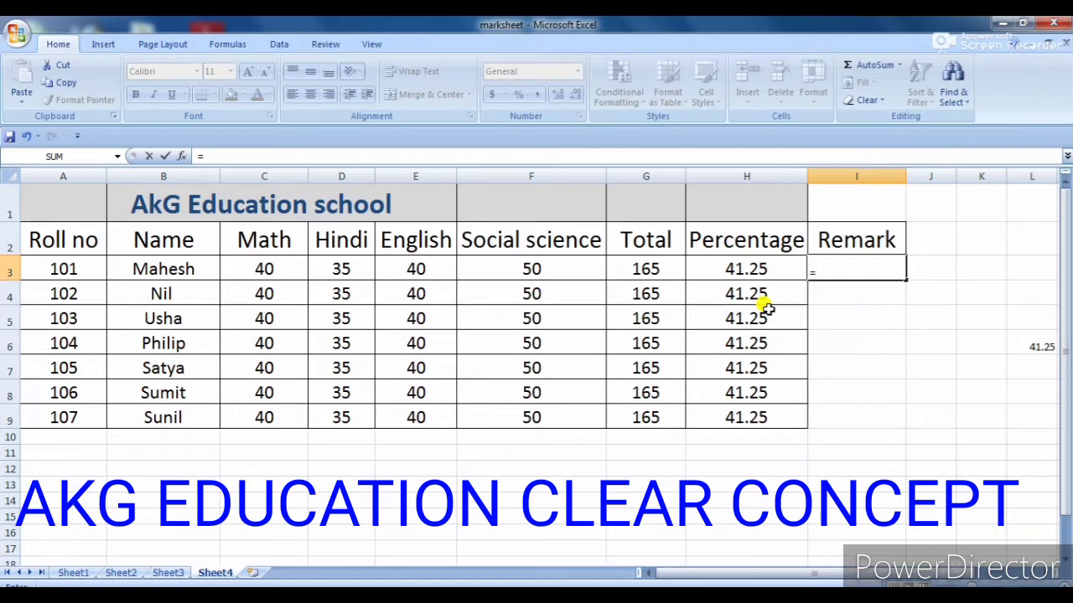
text(if)
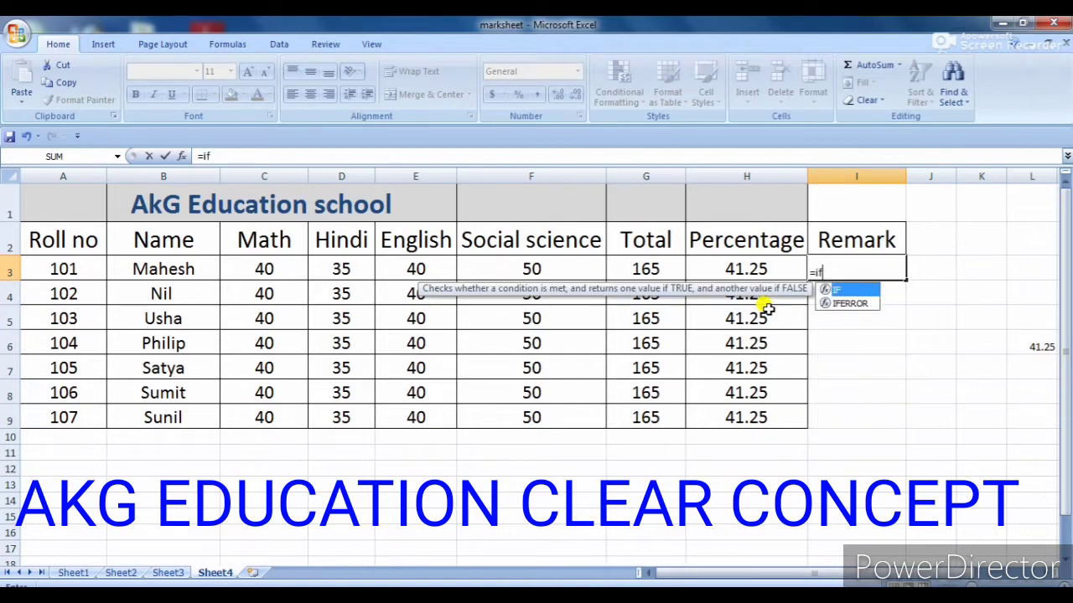
key(BackSpace)
key(BackSpace)
key(BackSpace)
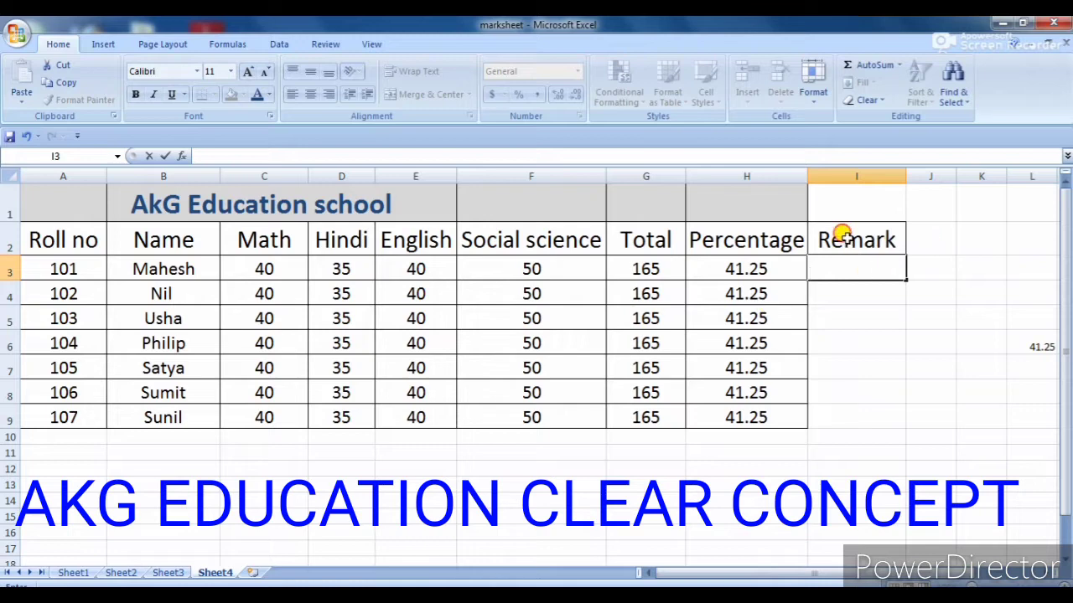
Copy the Remark header cell I2 into I3 to carry over its large centred formatting
click(845, 239)
key(ctrl+c)
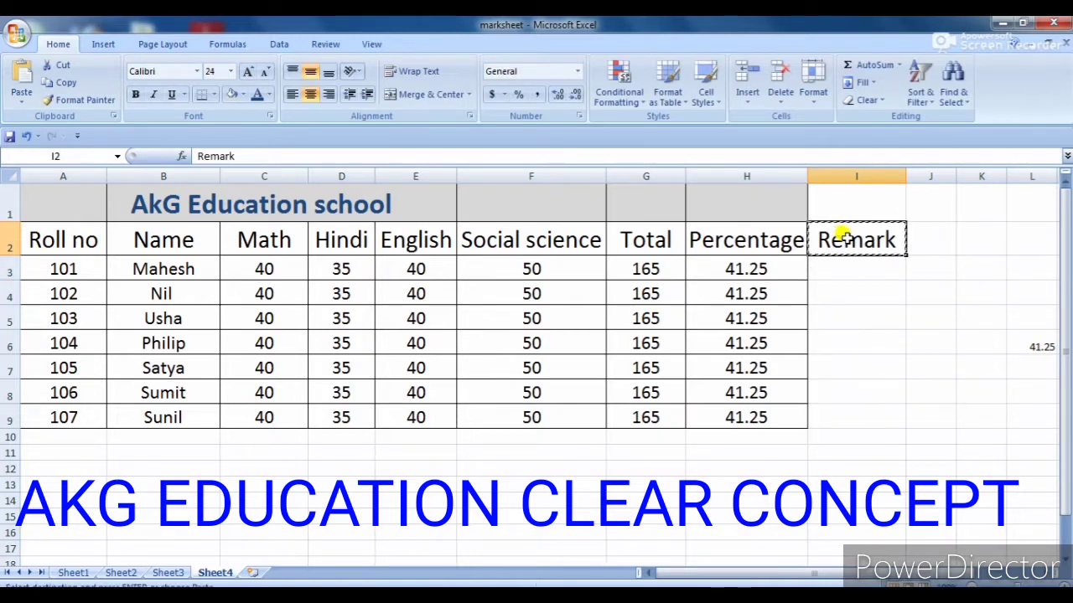
click(842, 264)
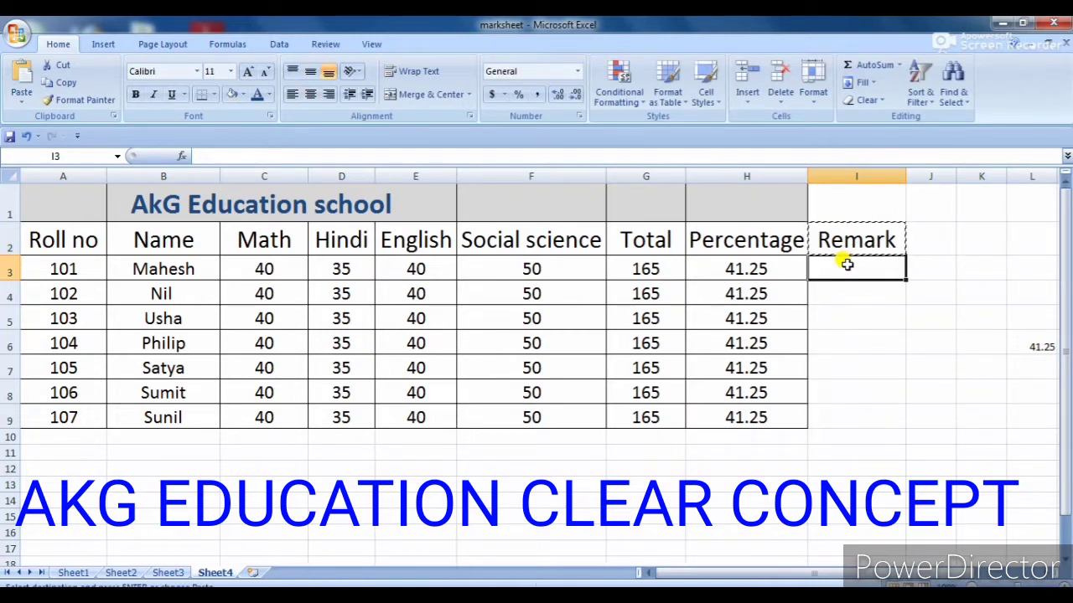
key(ctrl+v)
Begin an IF formula in I3 with the logical test H3>35, replacing the pasted text
text(=)
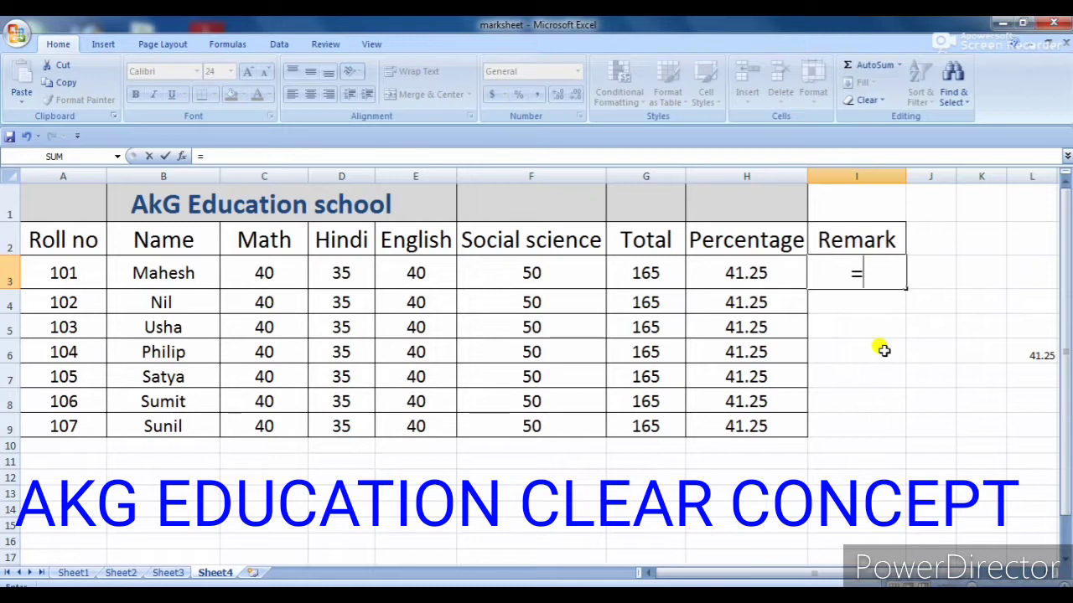
text(if)
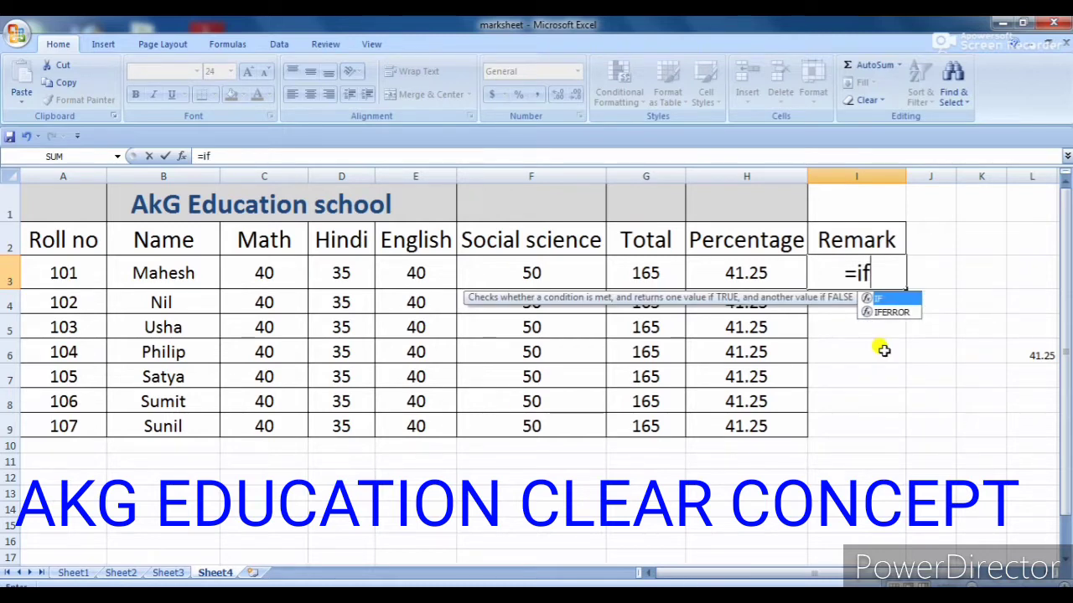
text(()
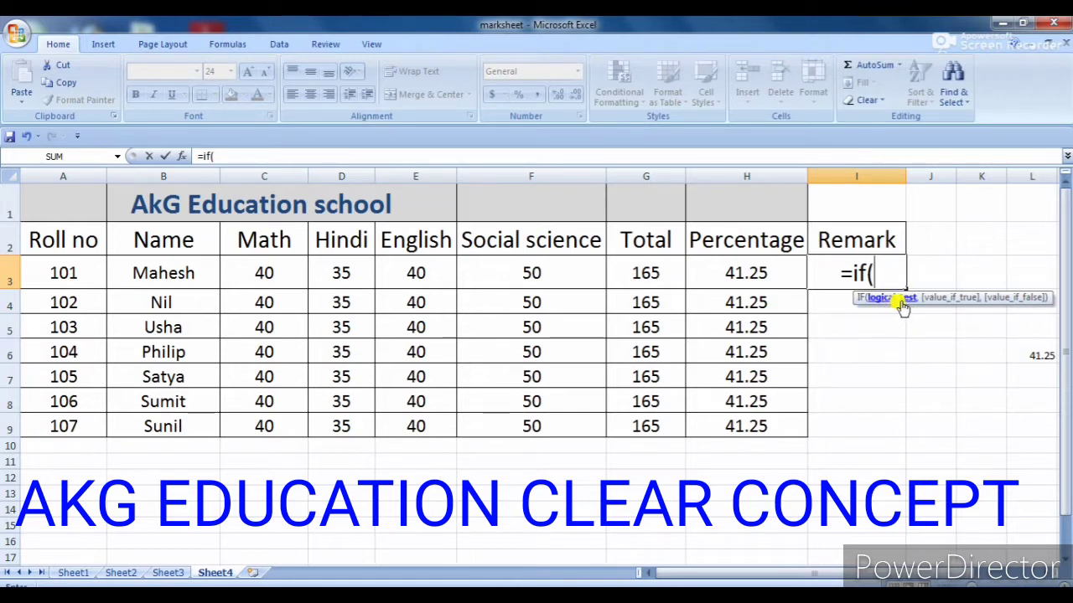
click(760, 273)
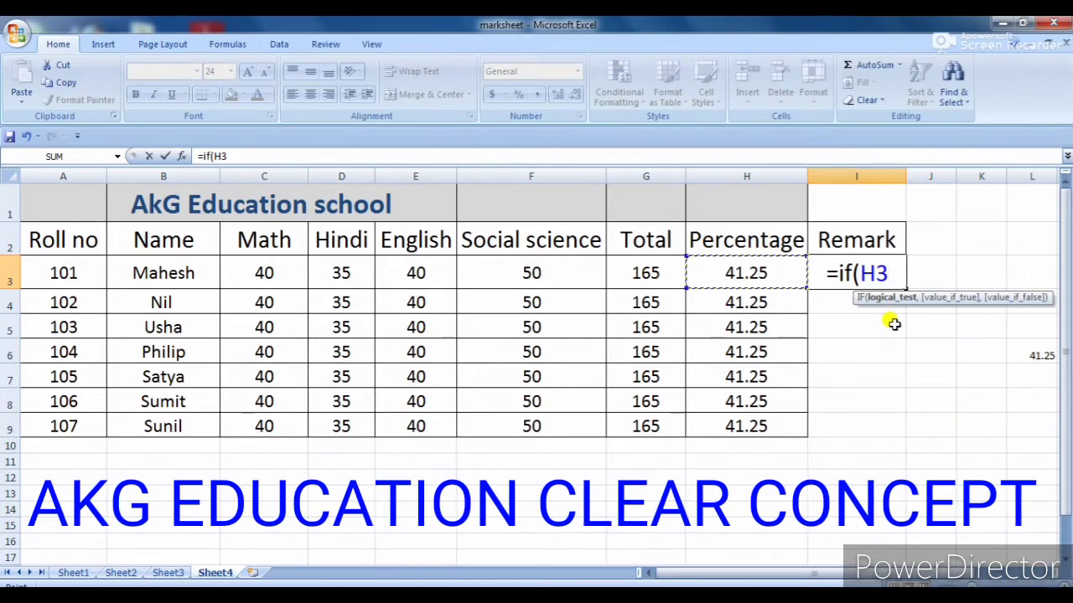
text(>)
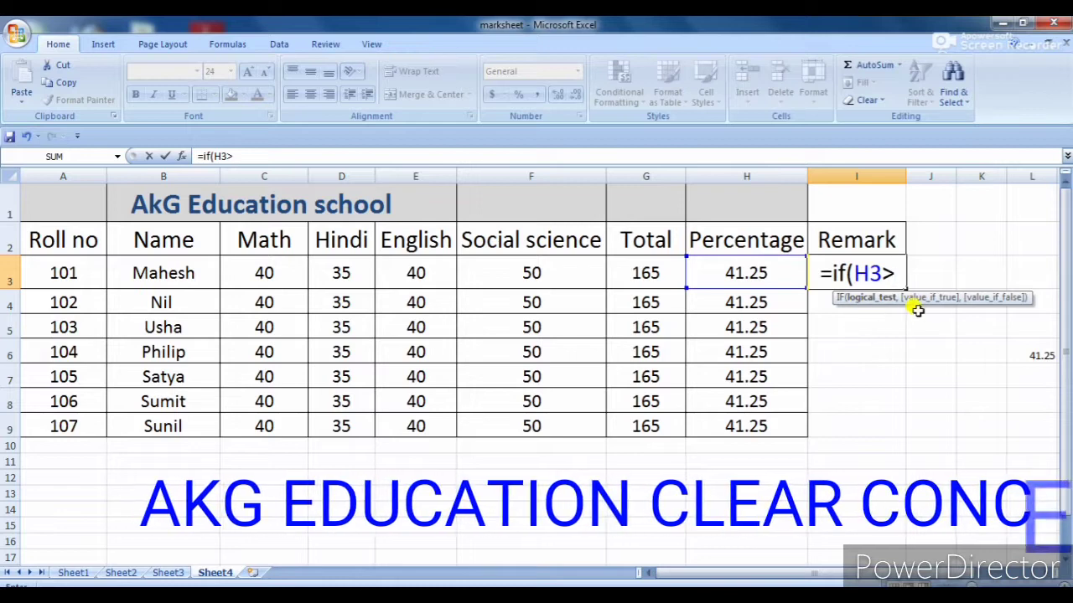
text(,)
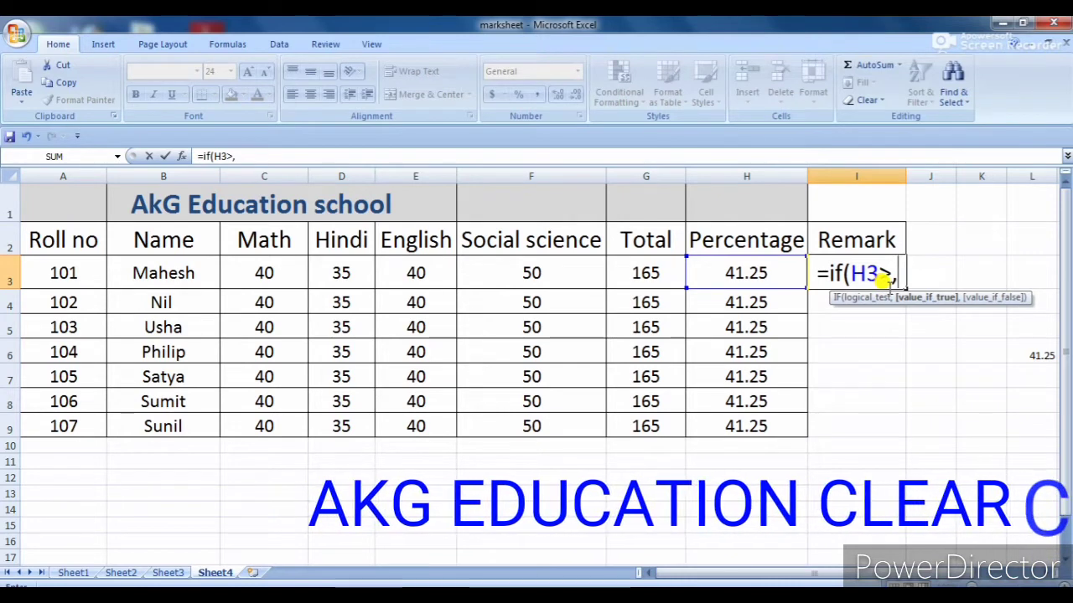
key(BackSpace)
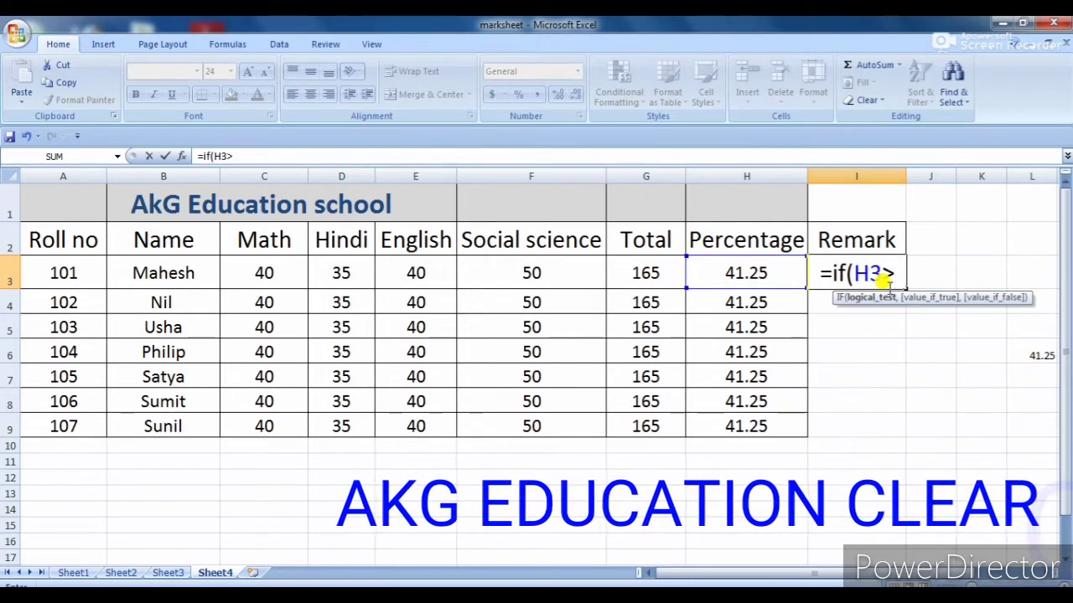
text(35,)
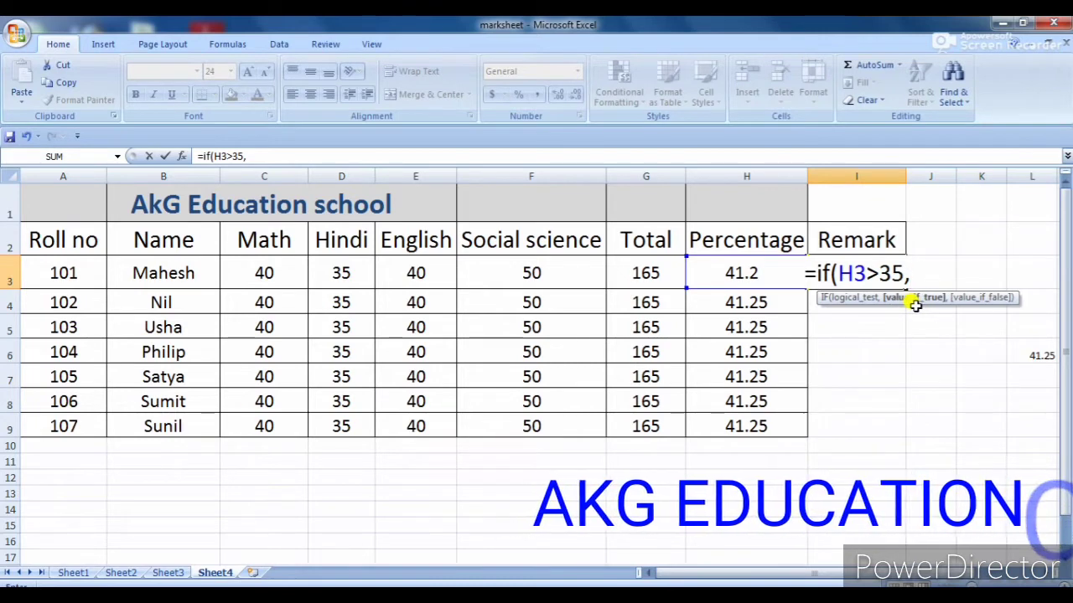
Add "Pass" as the value if true in the IF formula
text(")
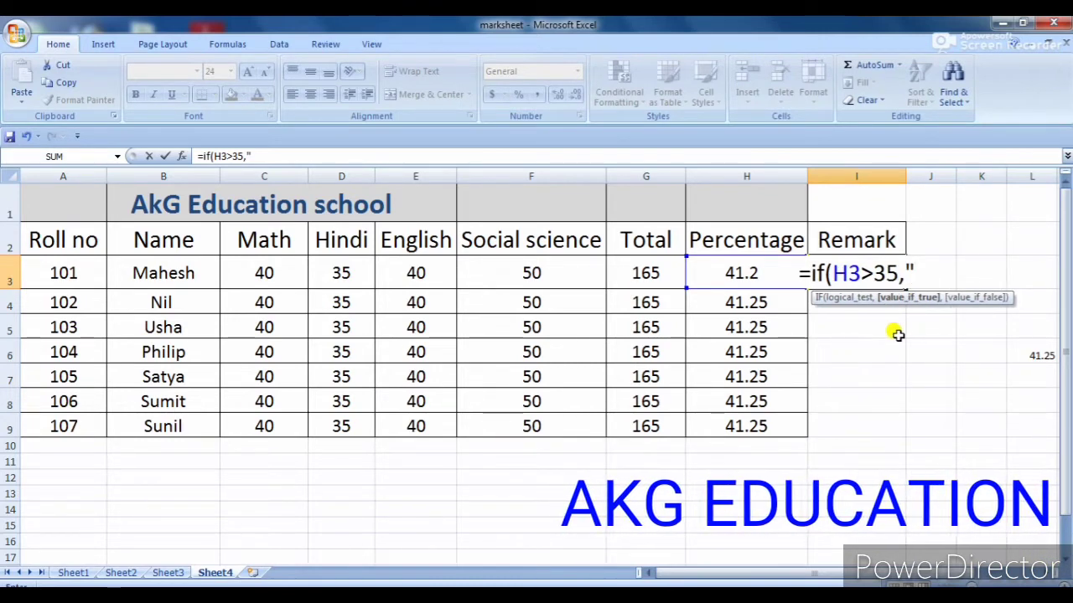
text(Pss)
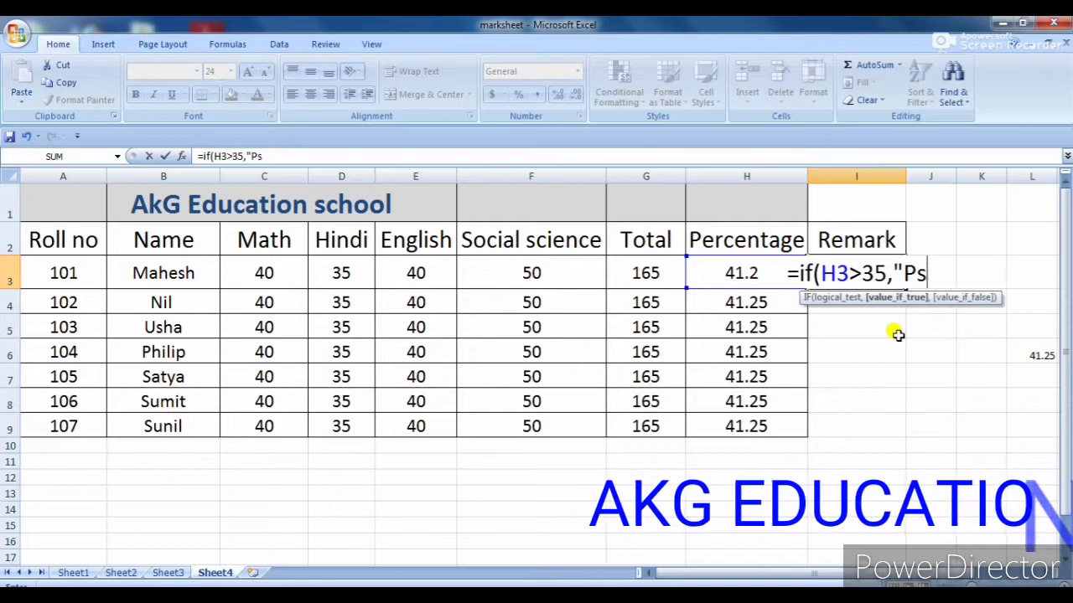
key(BackSpace)
key(BackSpace)
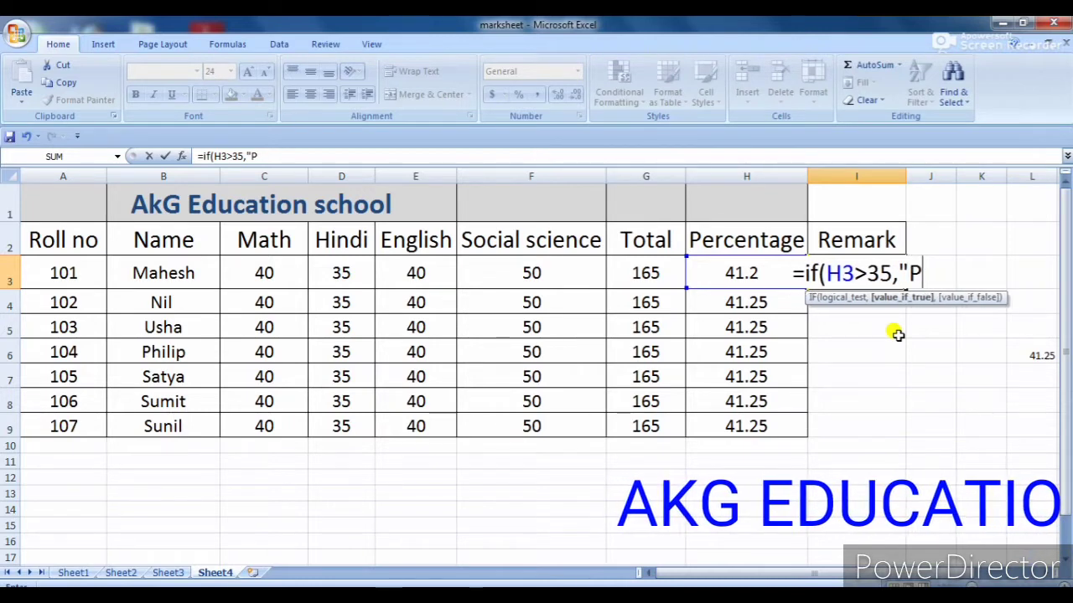
text(a)
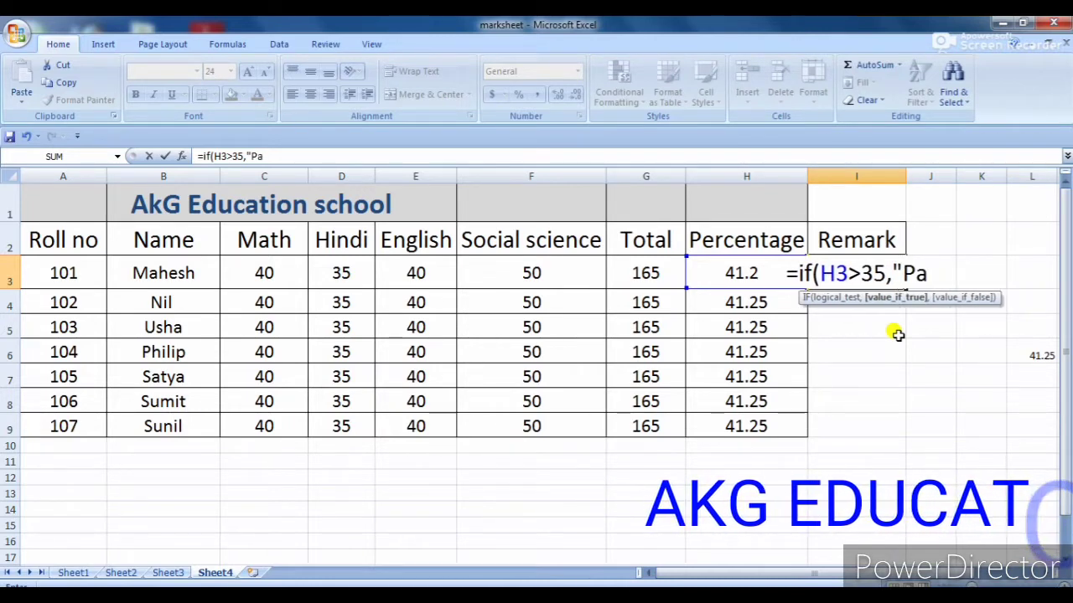
text(ss)
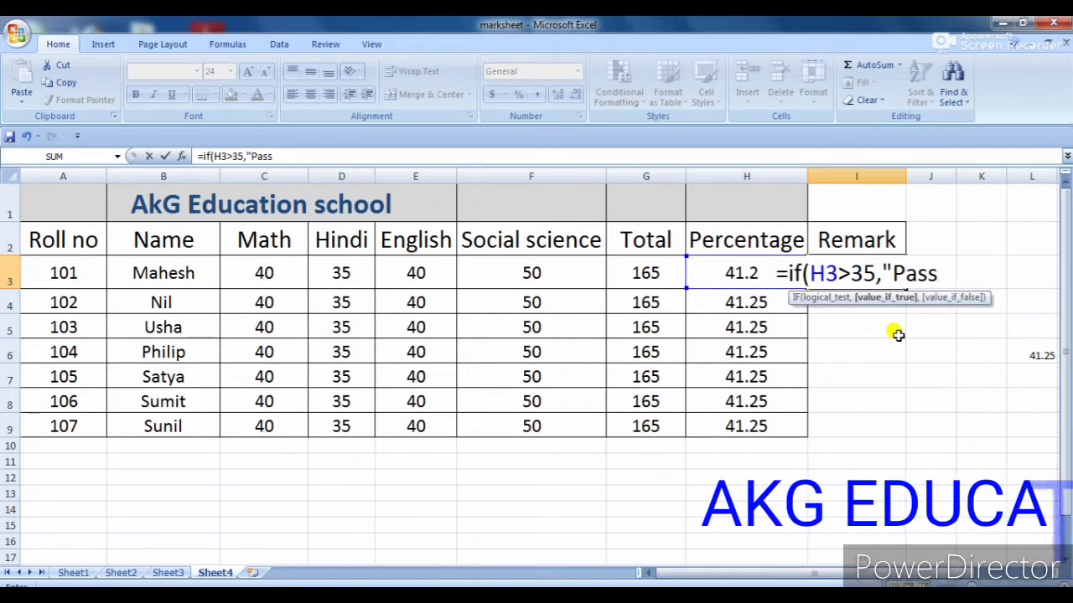
text(")
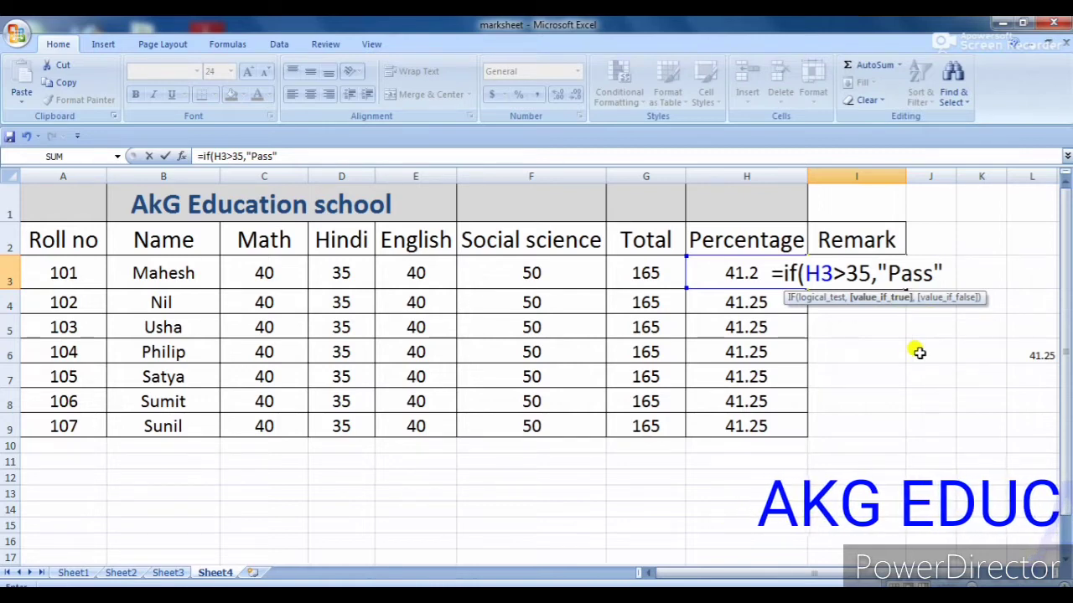
text(,)
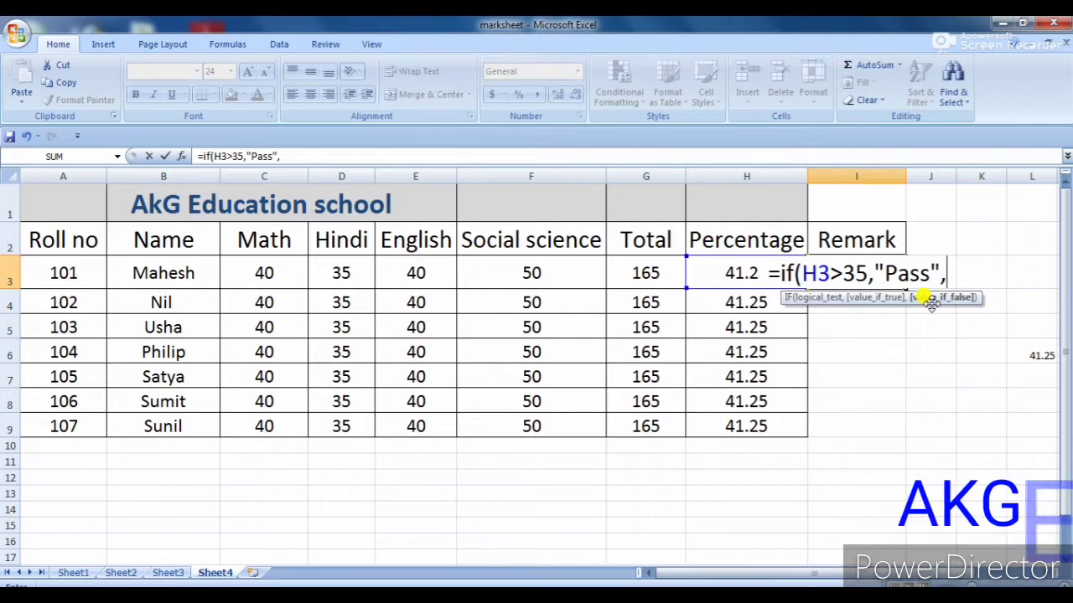
Add "Fail" as the value if false and enter the completed IF formula in I3
text(")
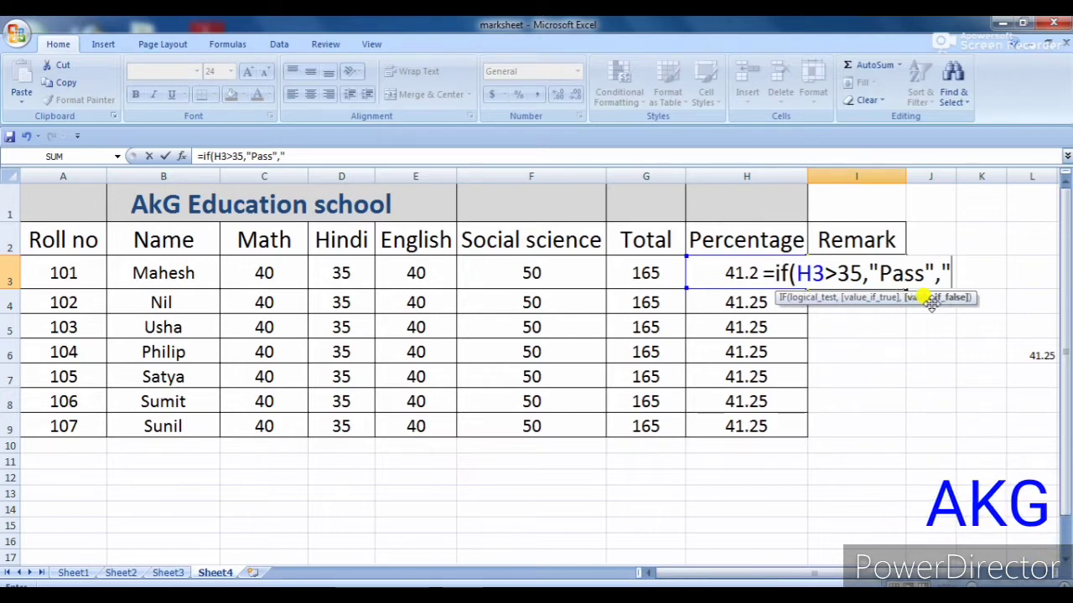
text(Fai)
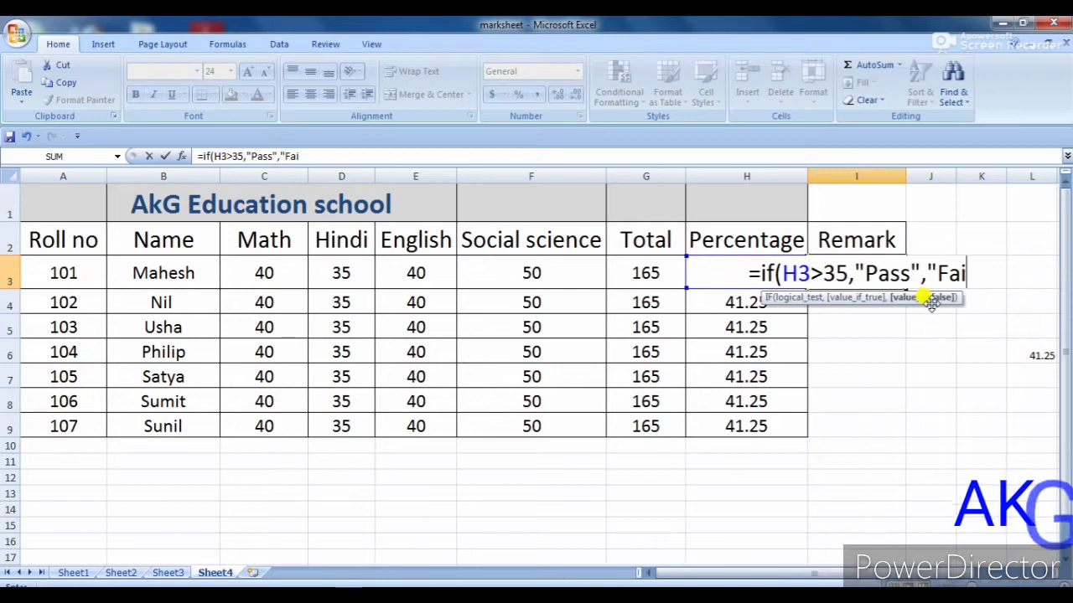
text(l")
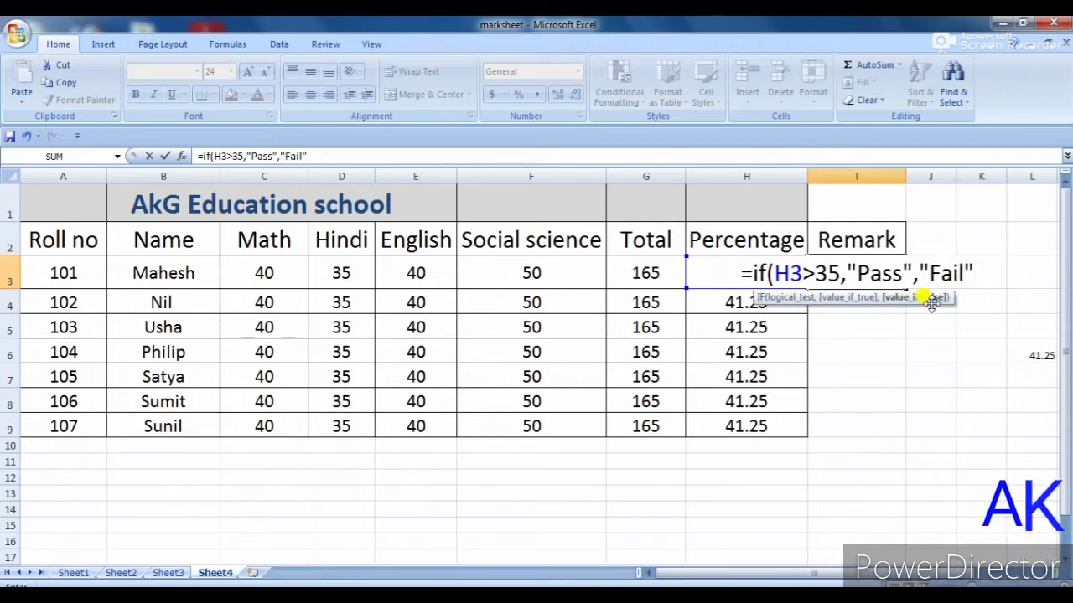
text())
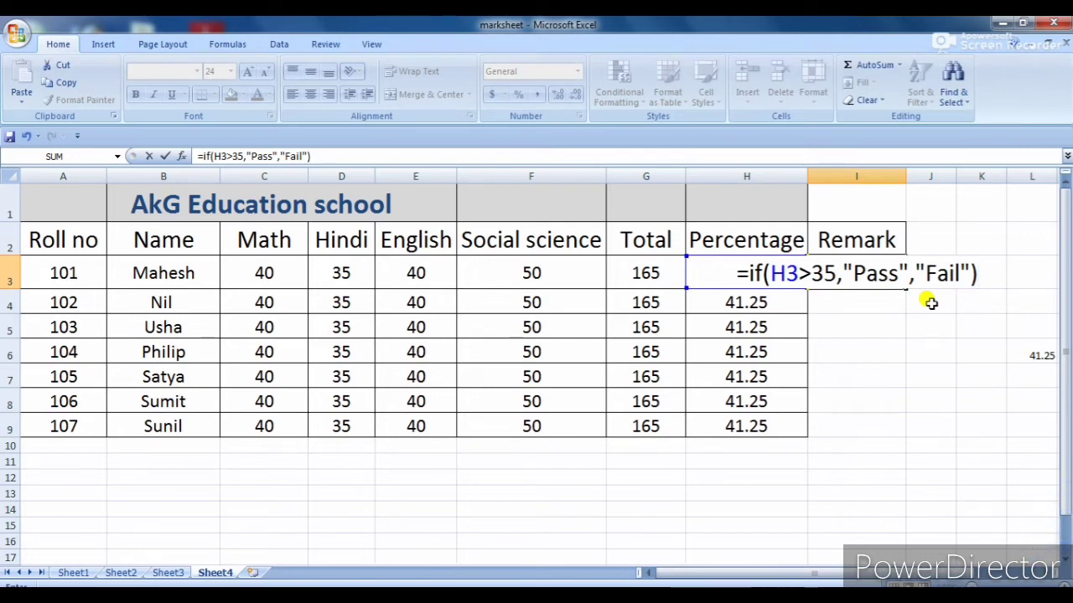
key(Return)
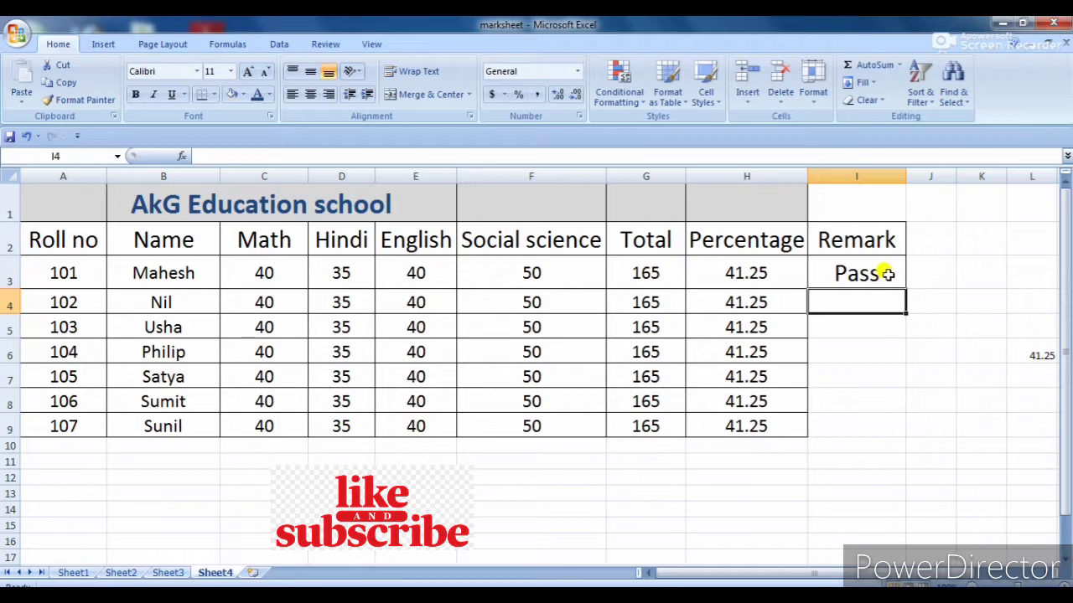
Set the first student's marks in row 3 to Math 36, Hindi 35, English 31 and Social science 30
click(264, 272)
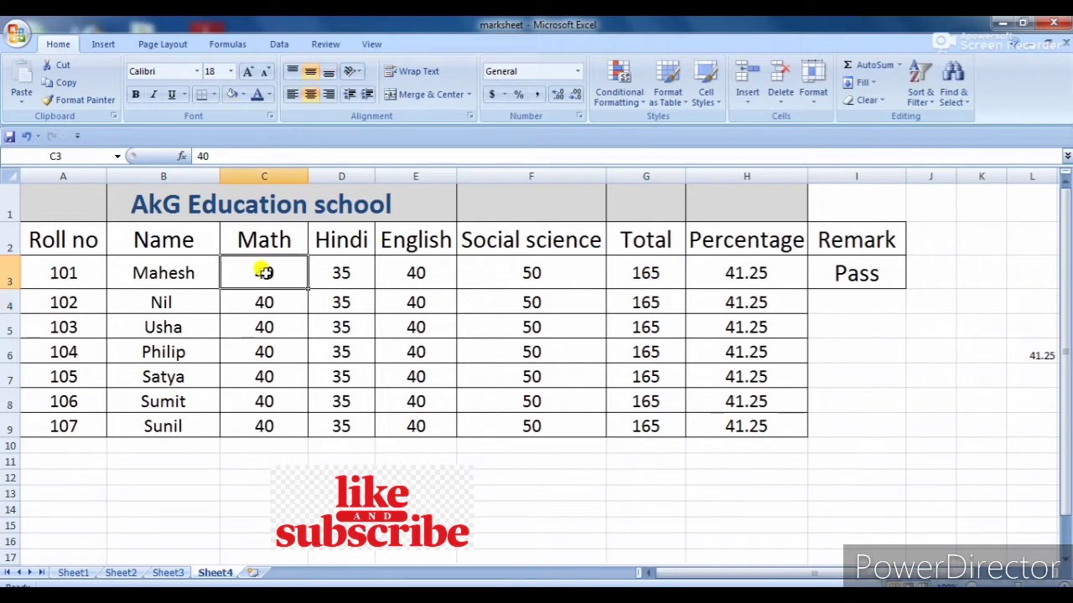
text(36)
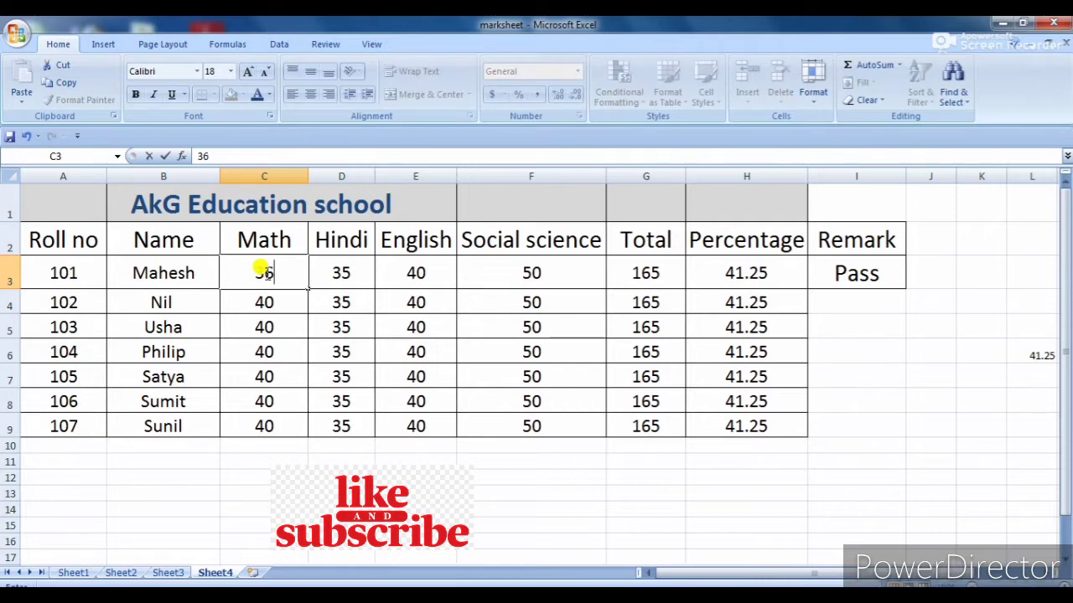
key(Tab)
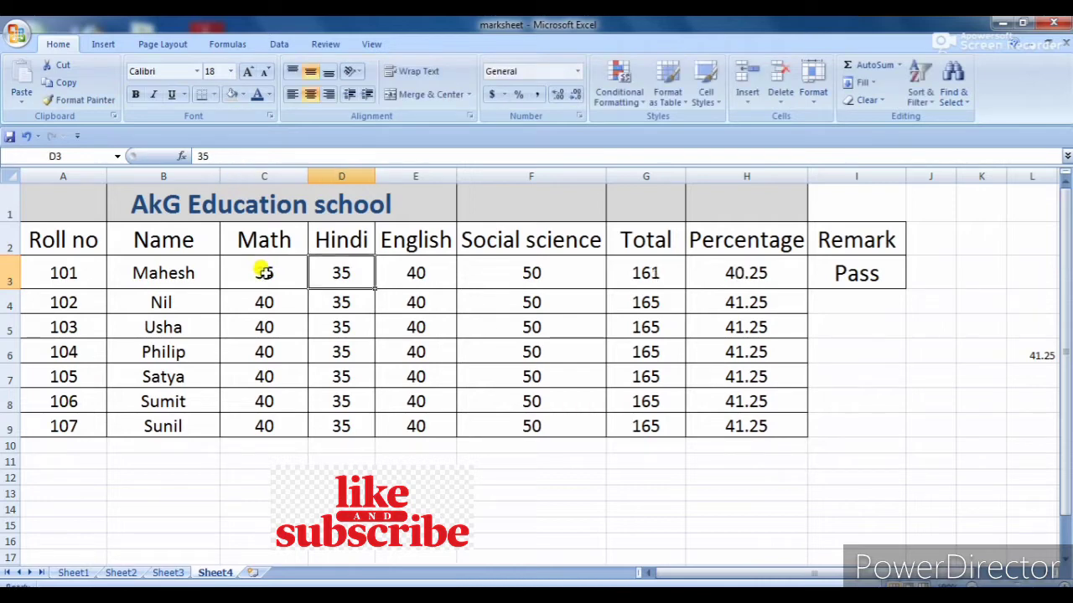
text(35)
key(Tab)
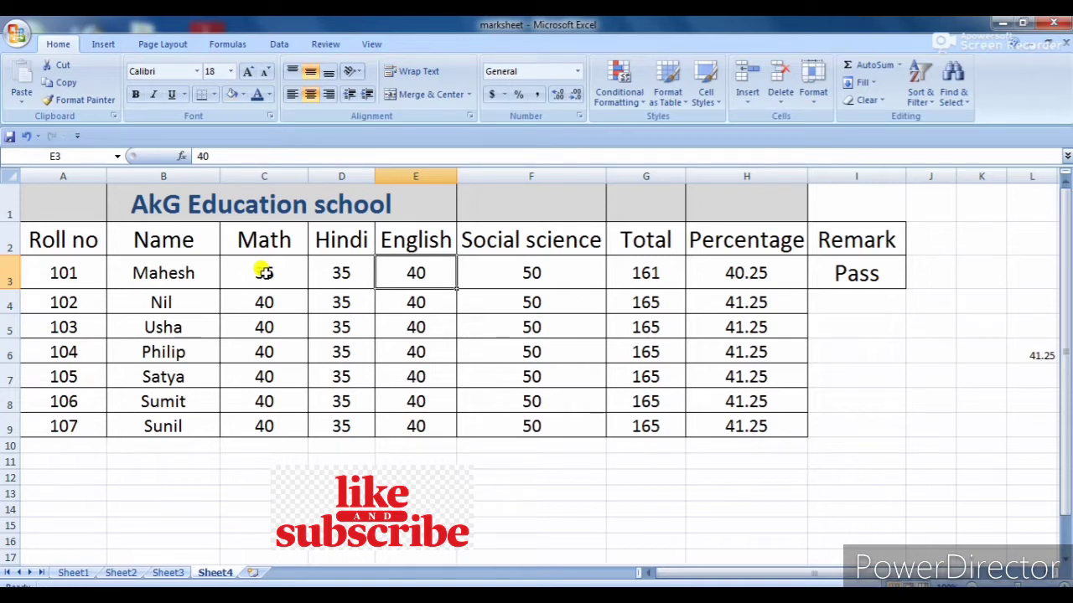
text(31)
key(Tab)
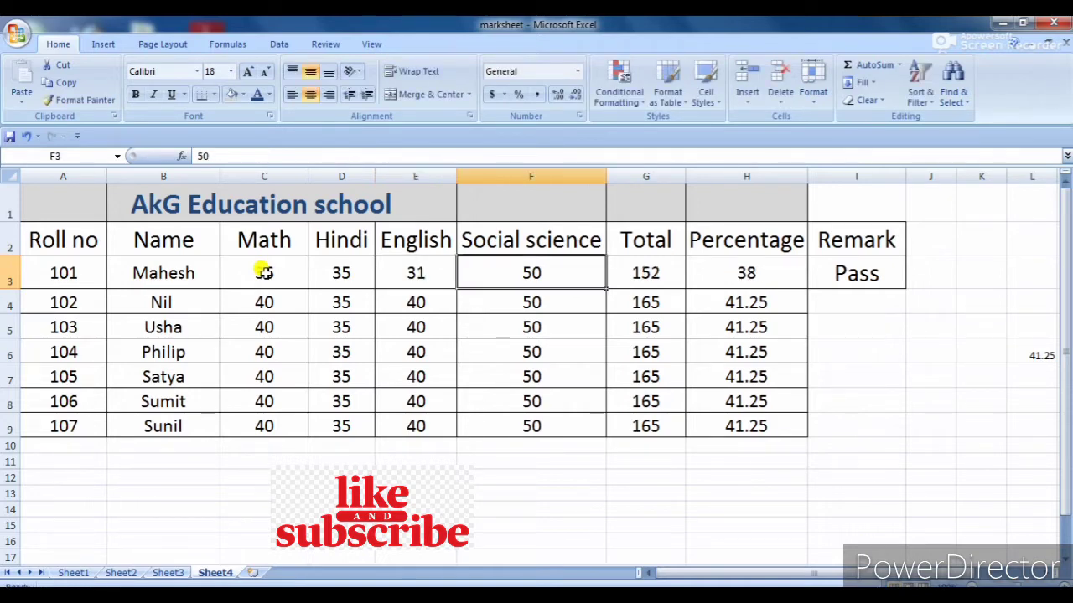
text(30)
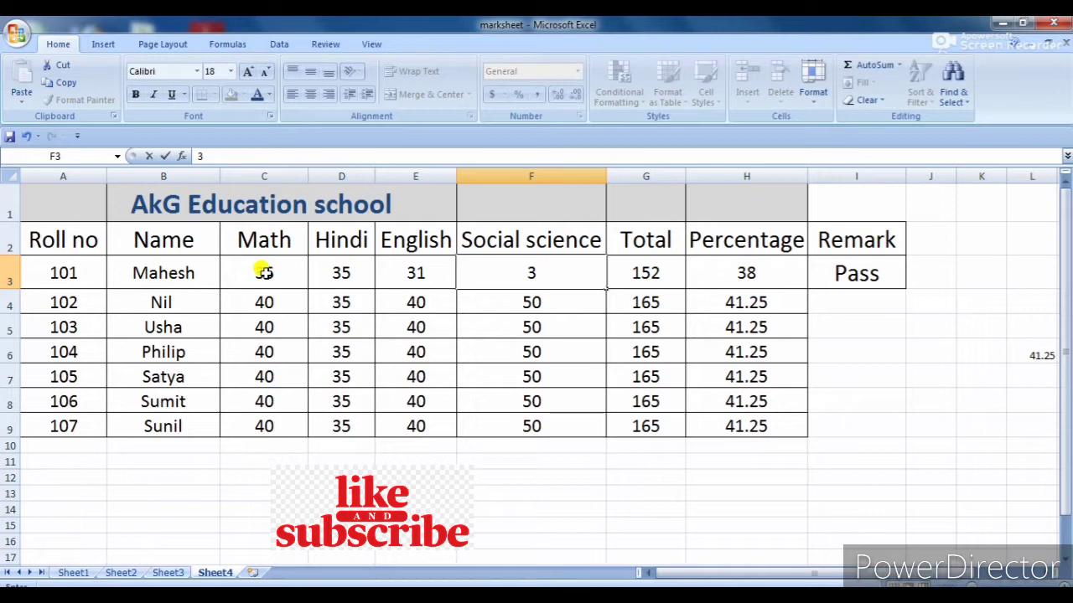
key(Tab)
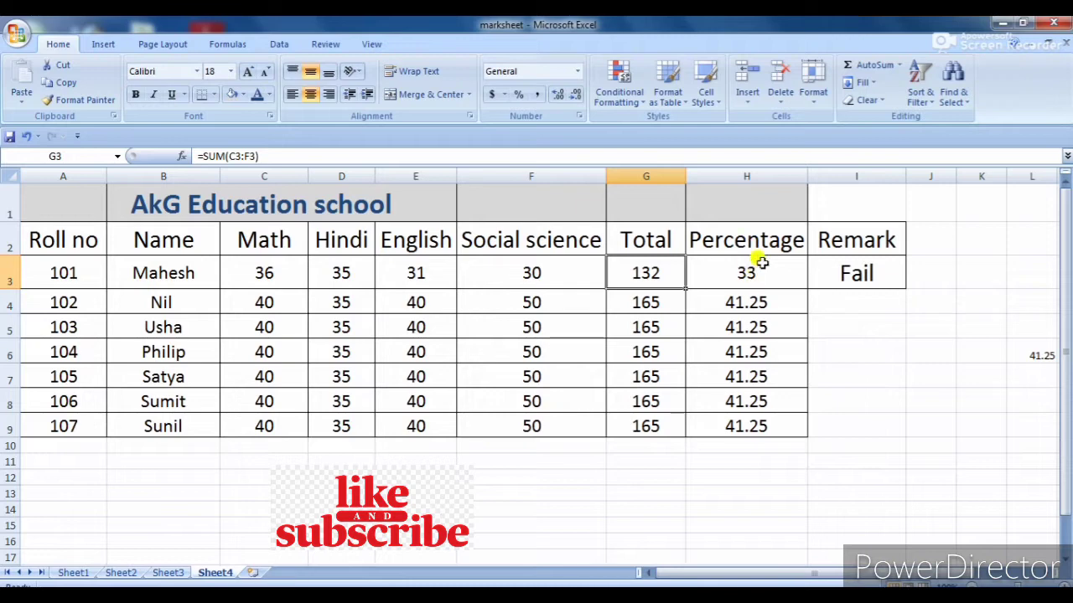
Fill the Remark formula from I3 down through I9 for all the remaining students
click(874, 270)
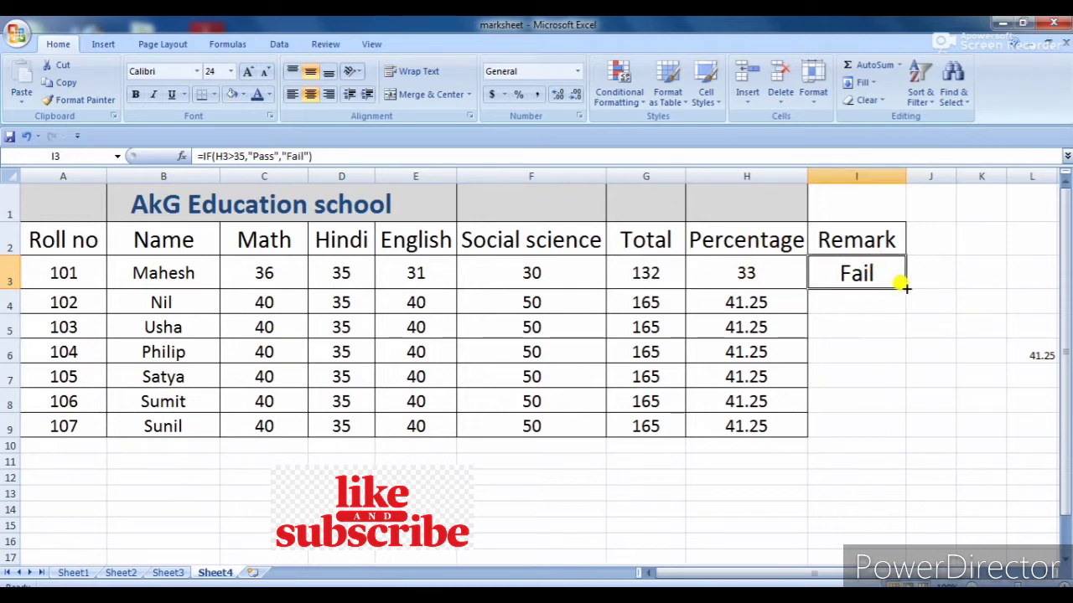
drag(906, 286, 885, 423)
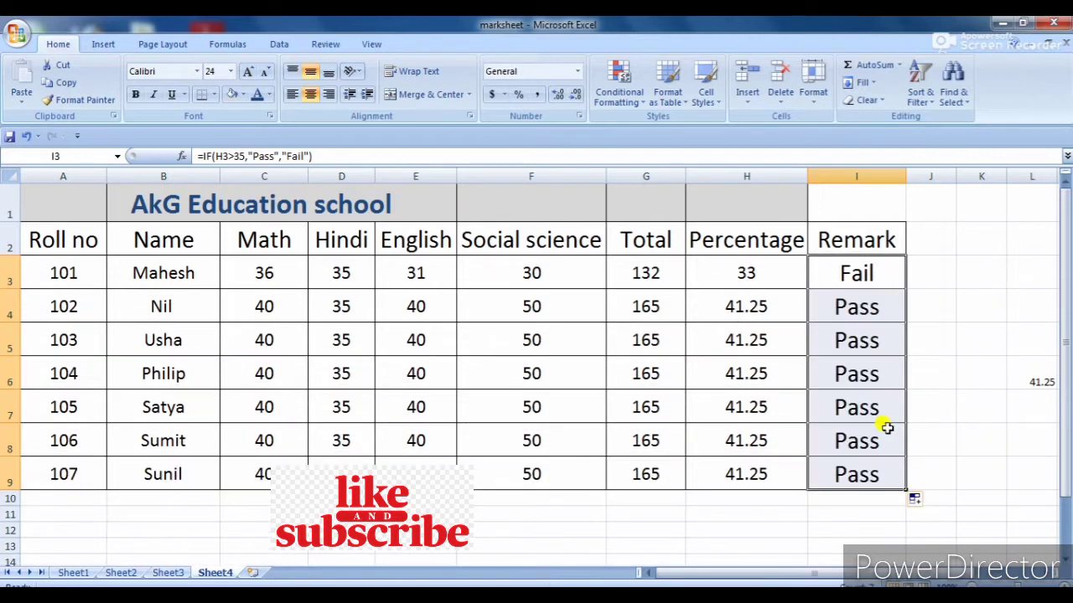
click(940, 394)
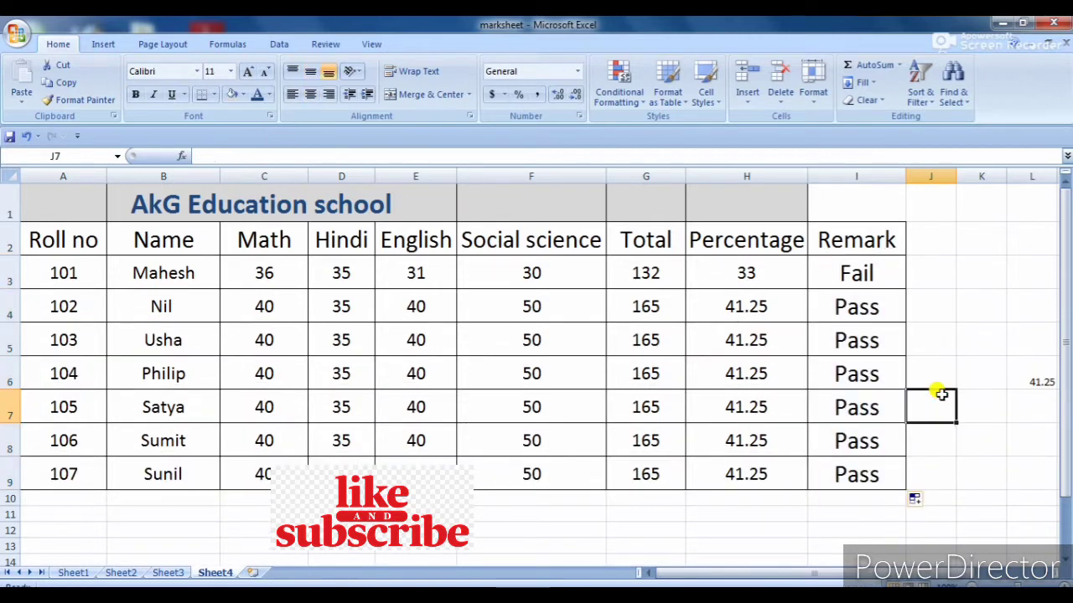
Review the IF formula in the first student's Remark cell I3 and leave it
click(870, 270)
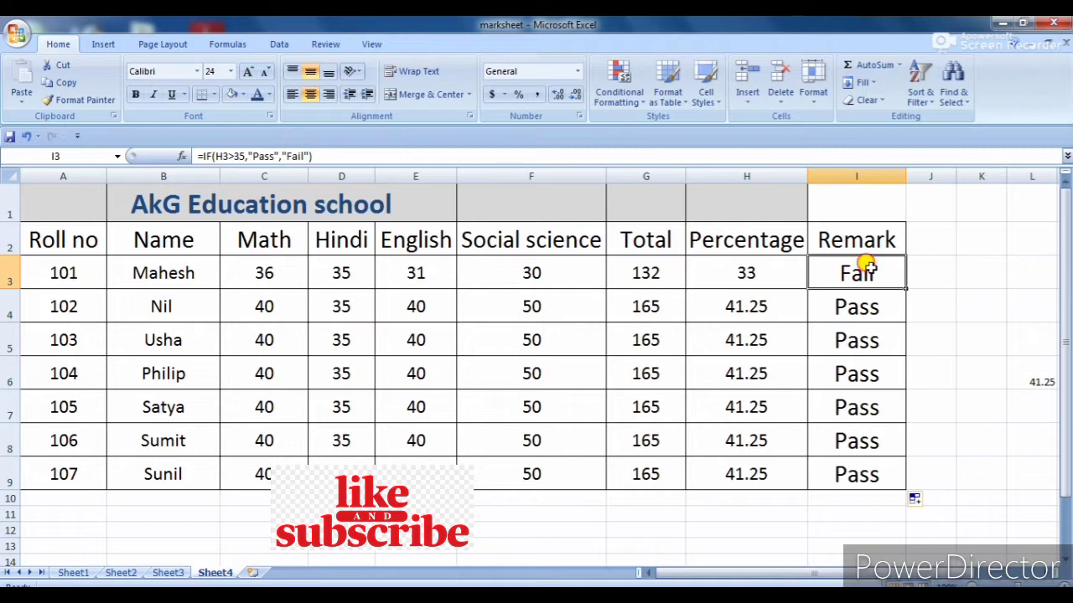
double_click(870, 270)
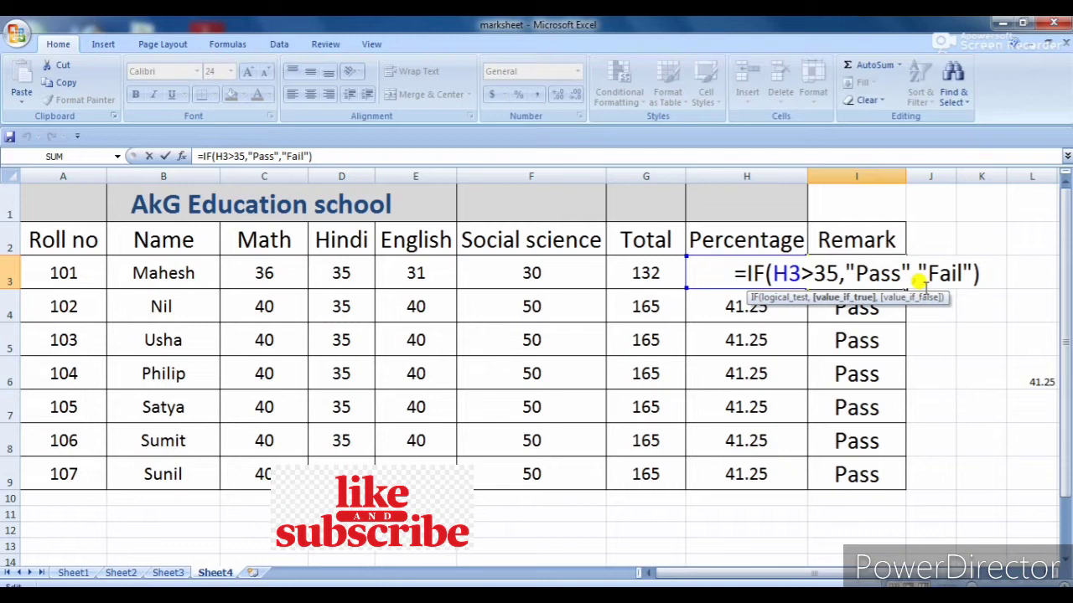
click(973, 380)
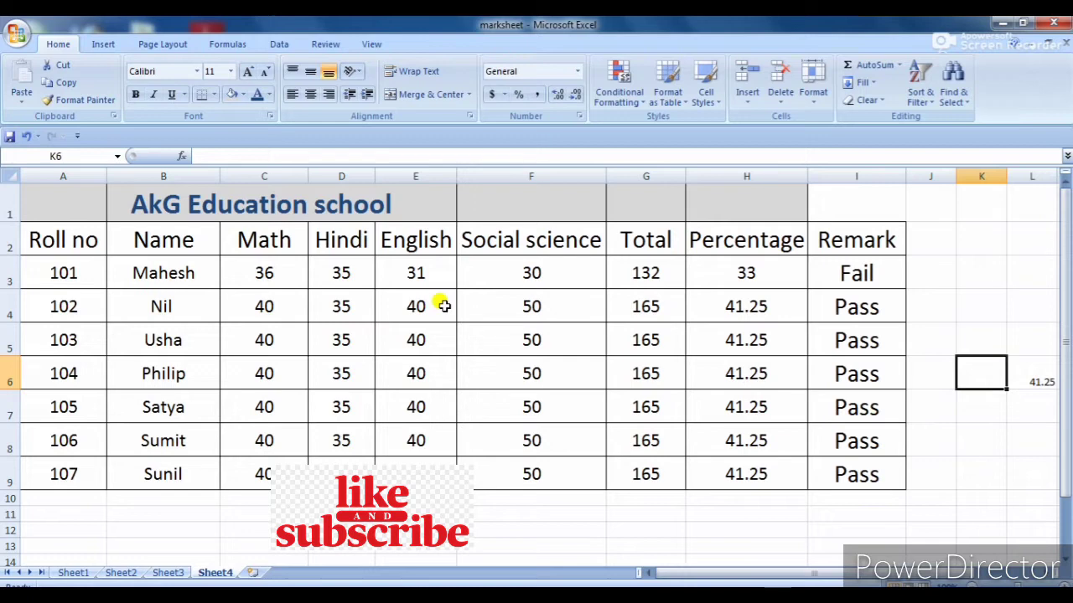
Set the first student's marks in row 3 to Hindi 99 and English 96
click(340, 275)
text(49)
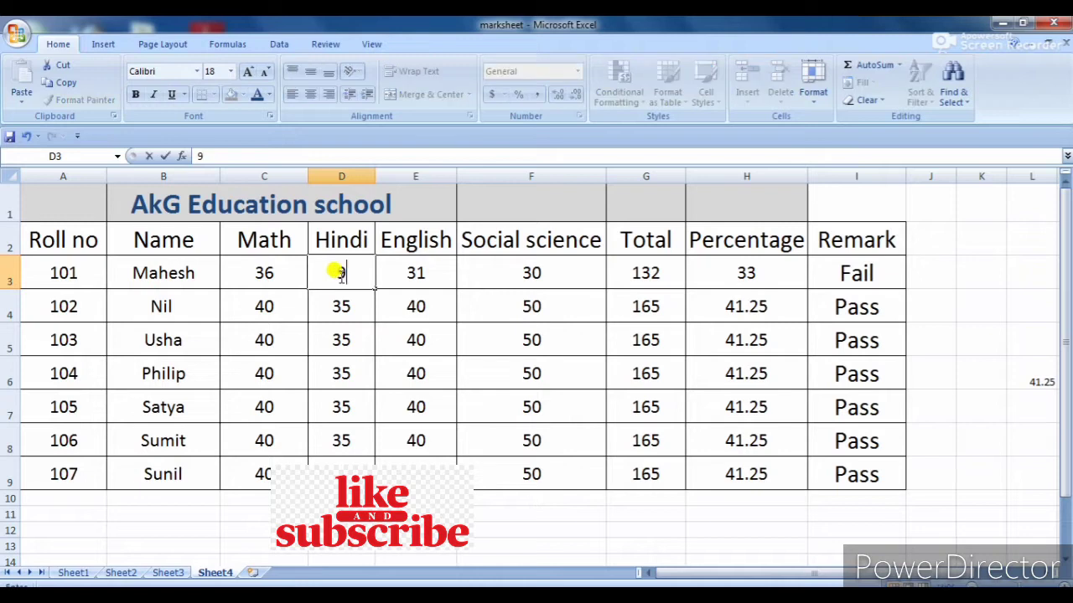
key(Tab)
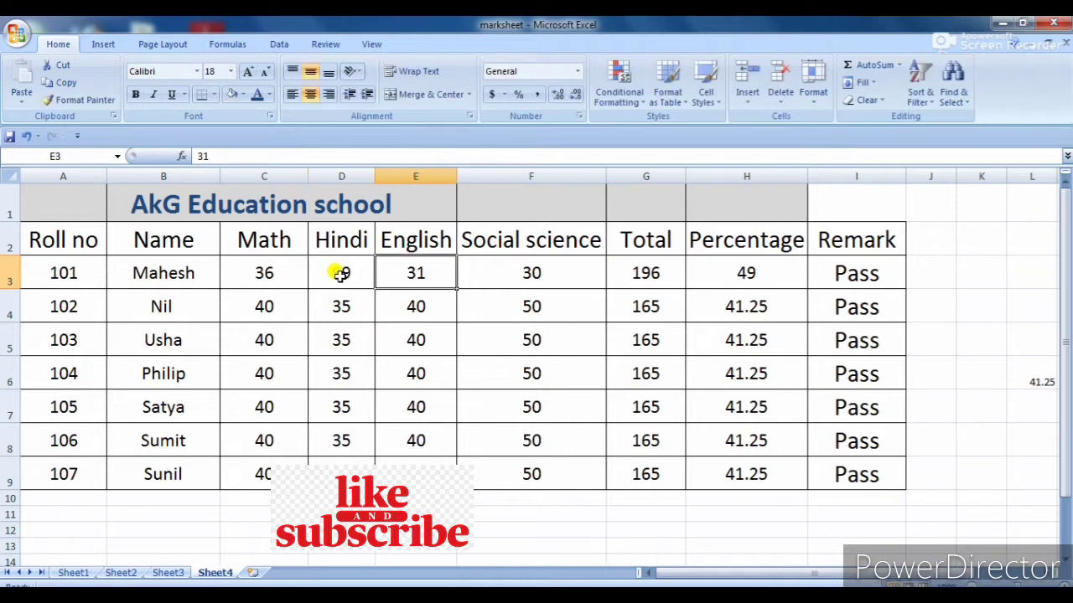
text(96)
key(Tab)
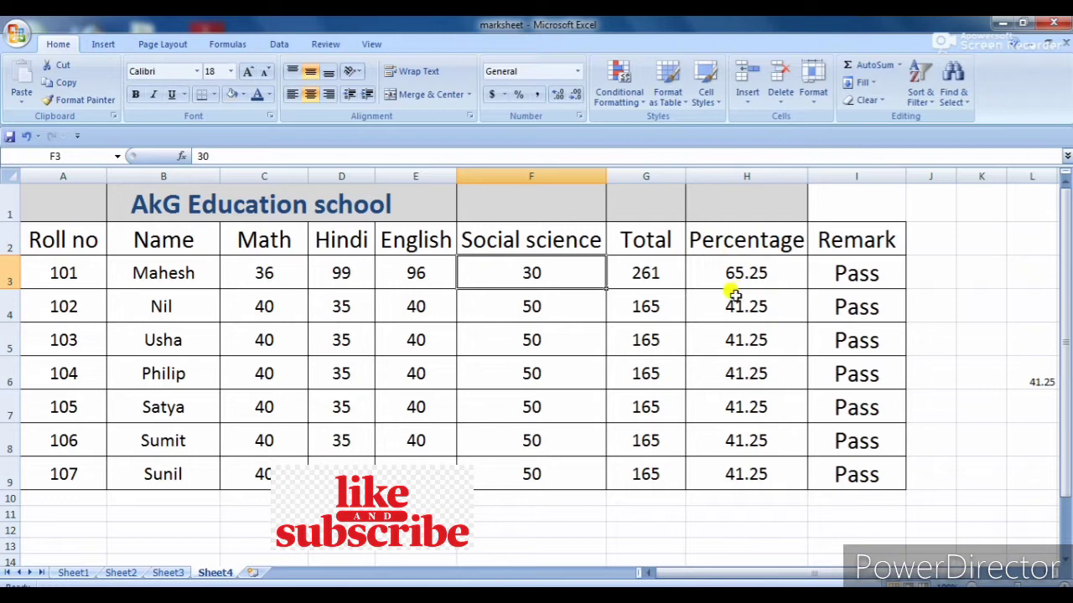
Inspect the logical test of the IF formula in I3 after the marks change
click(840, 273)
double_click(840, 273)
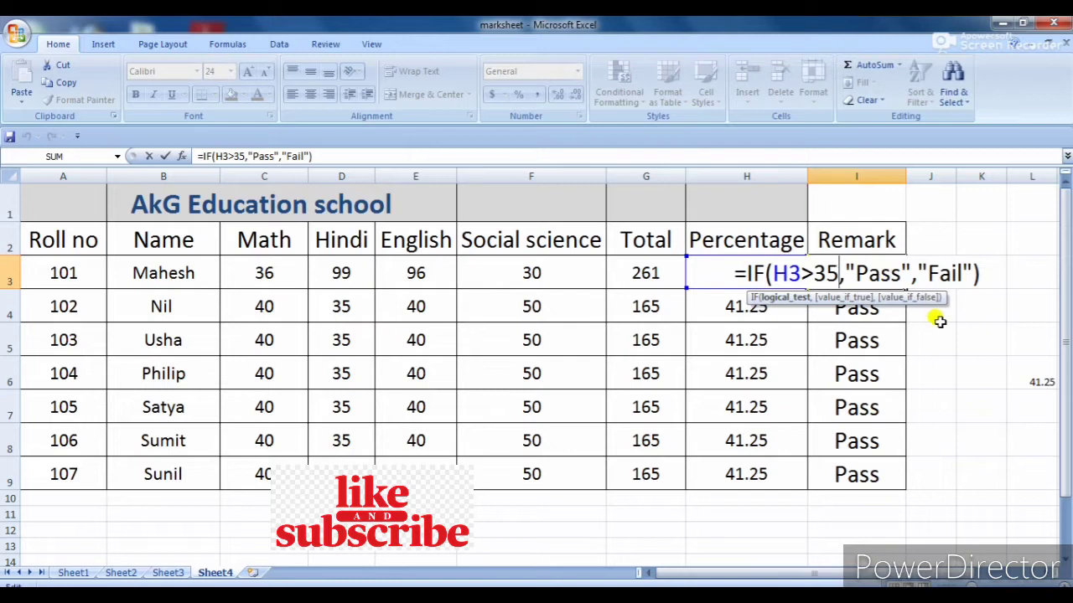
key(Return)
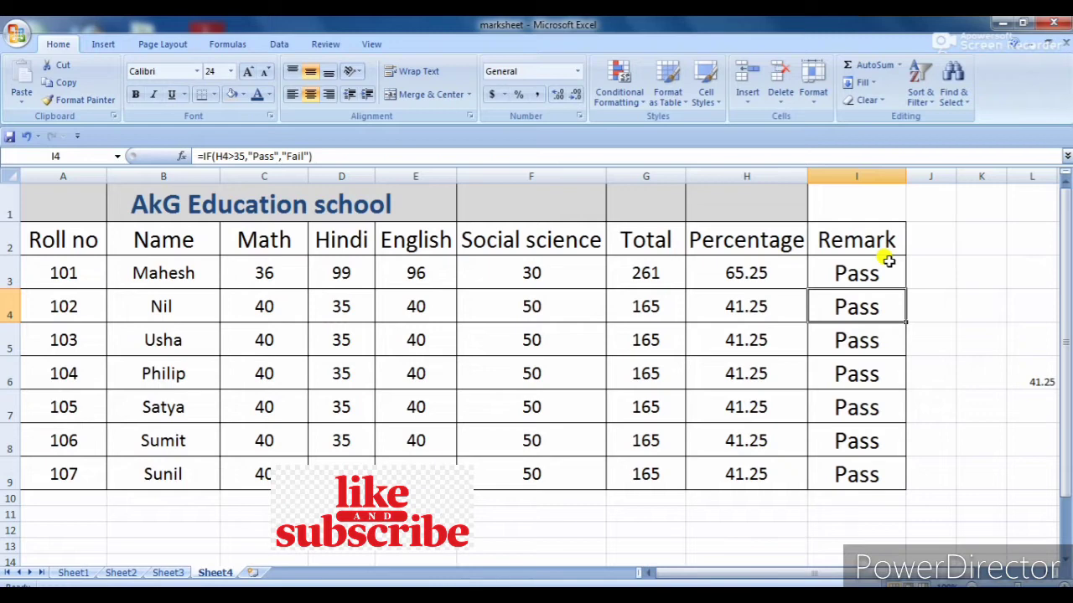
click(930, 238)
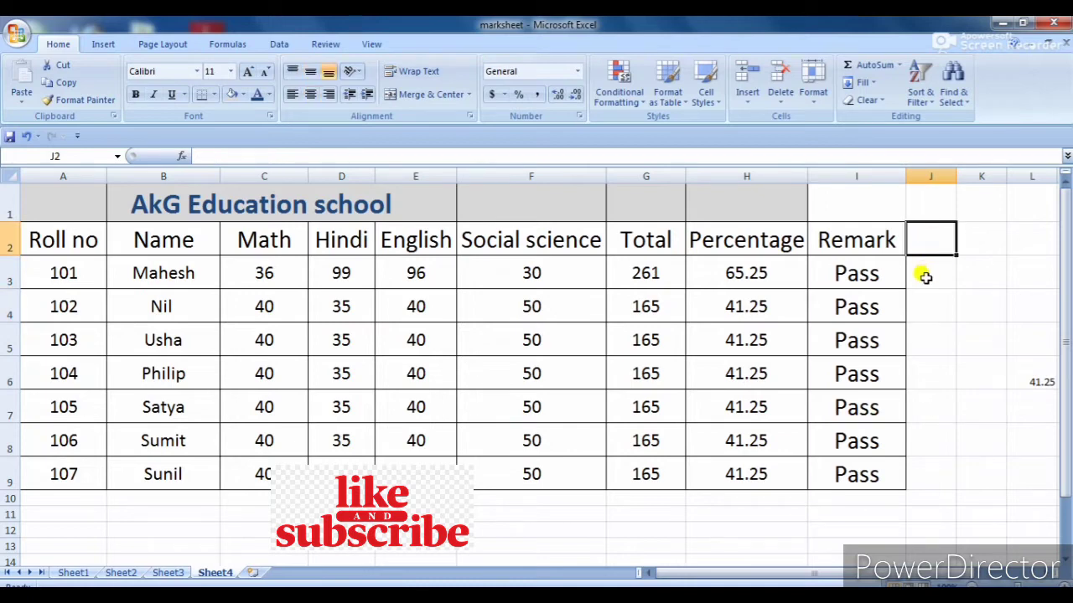
click(925, 277)
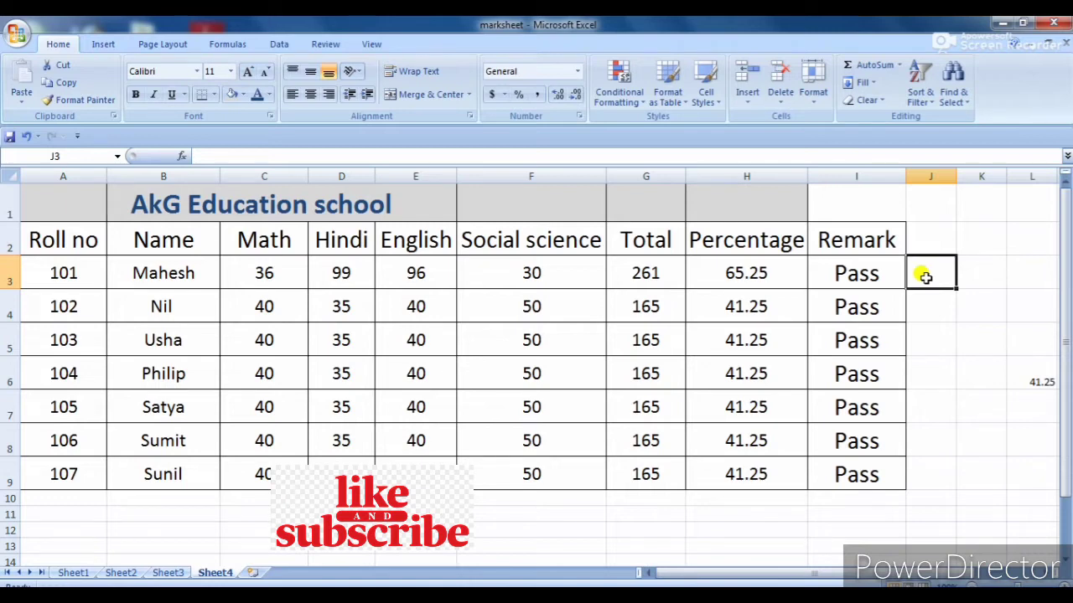
text(=)
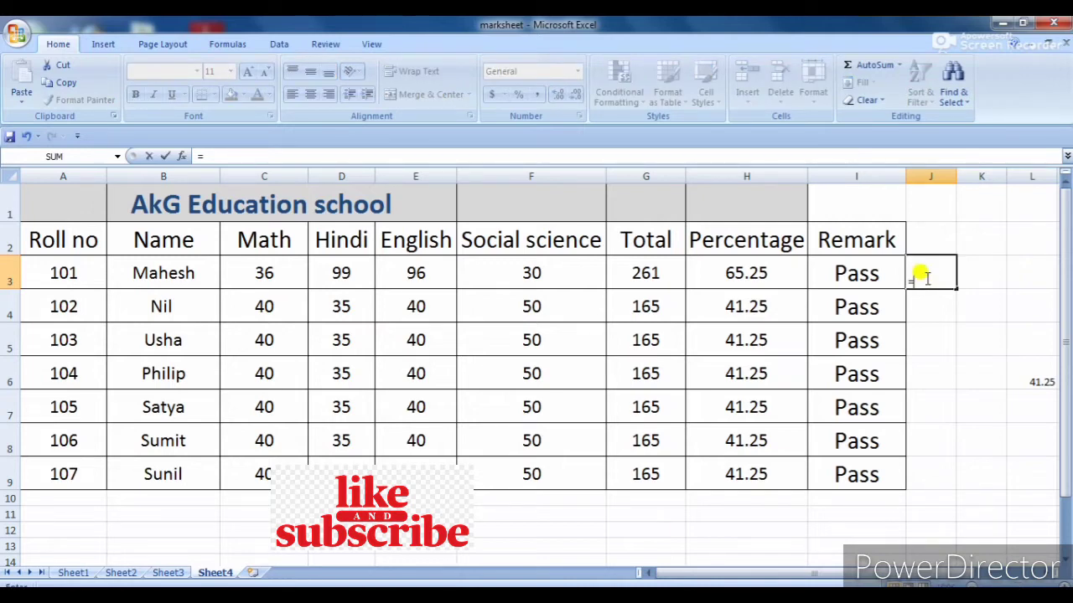
key(Escape)
Copy the Remark heading cell I2 with its formatting into J3
click(874, 240)
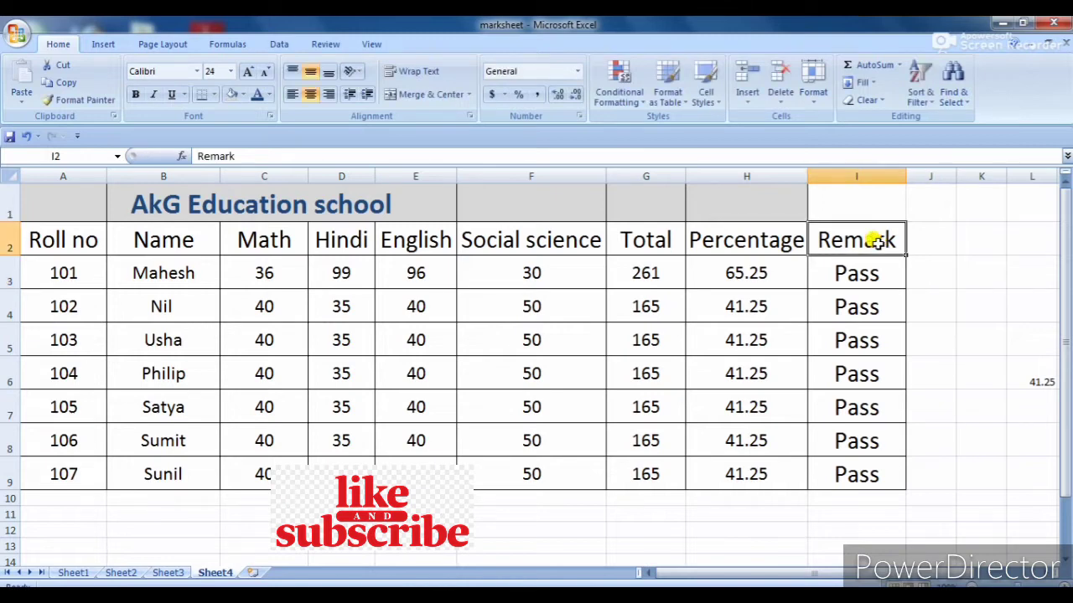
key(ctrl+c)
click(936, 276)
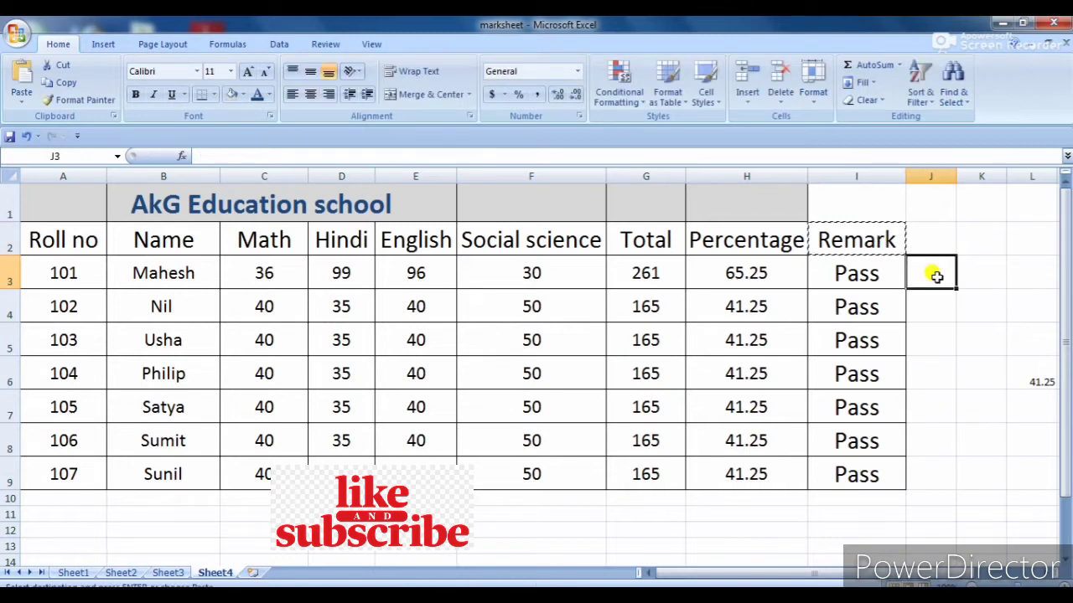
key(ctrl+v)
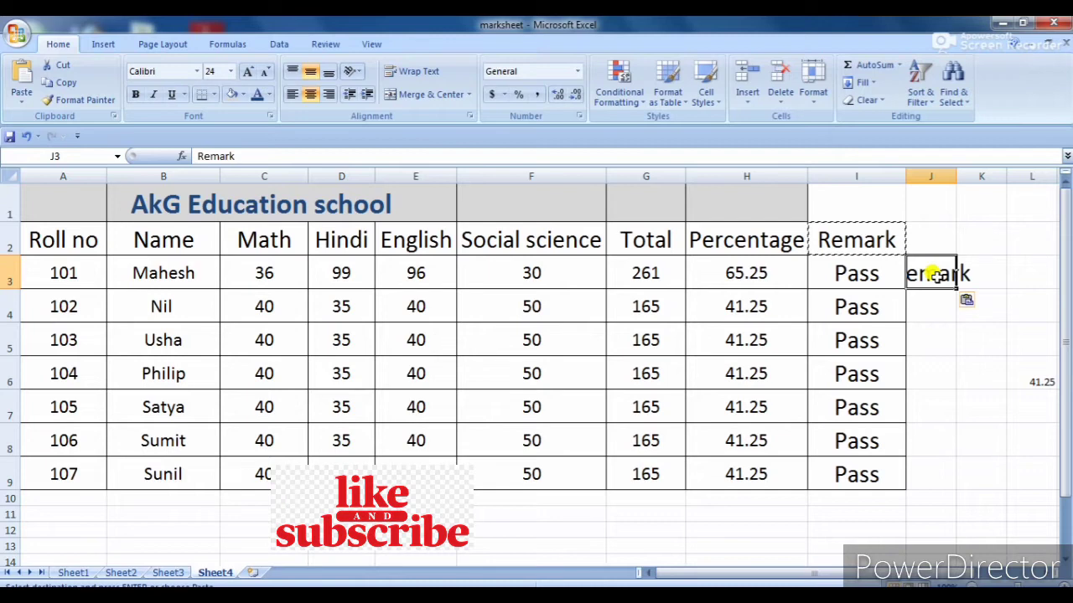
Begin a formula in J3 with an AND function nested in IF, replacing the pasted text
text(=)
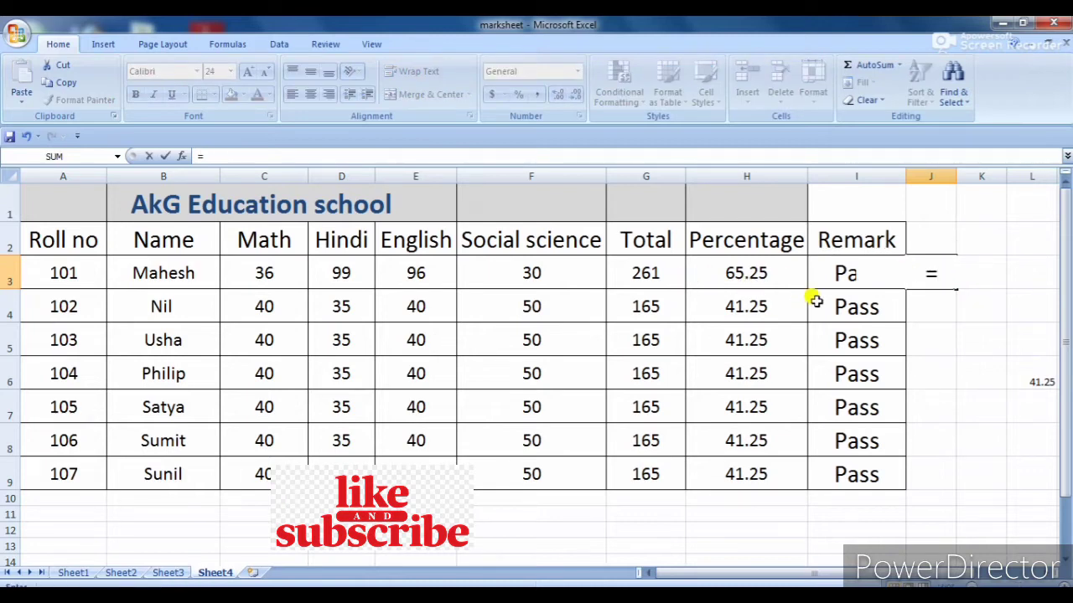
text(if)
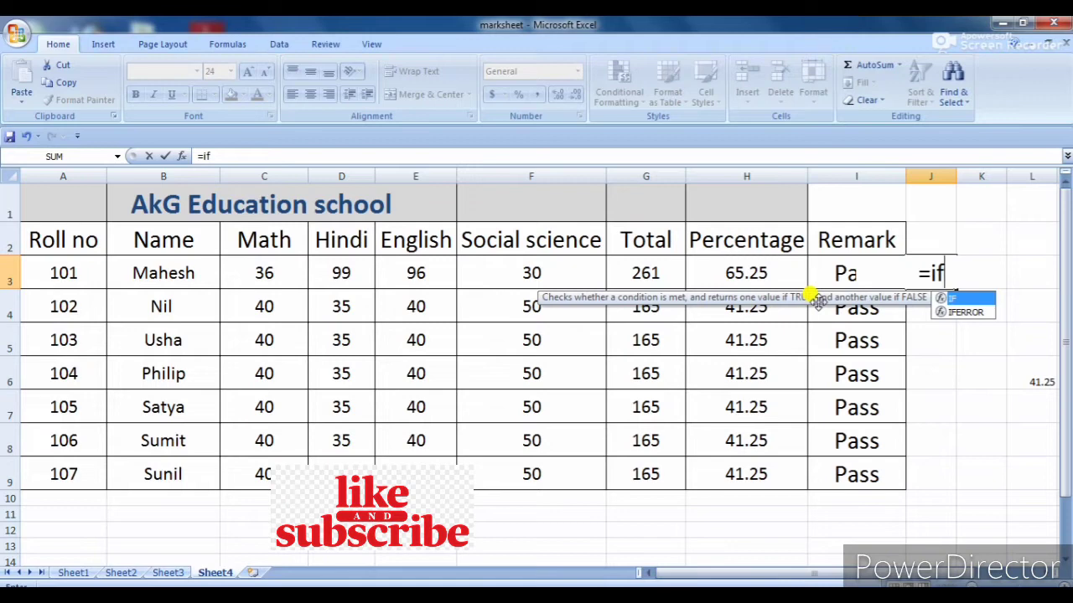
text(()
click(818, 303)
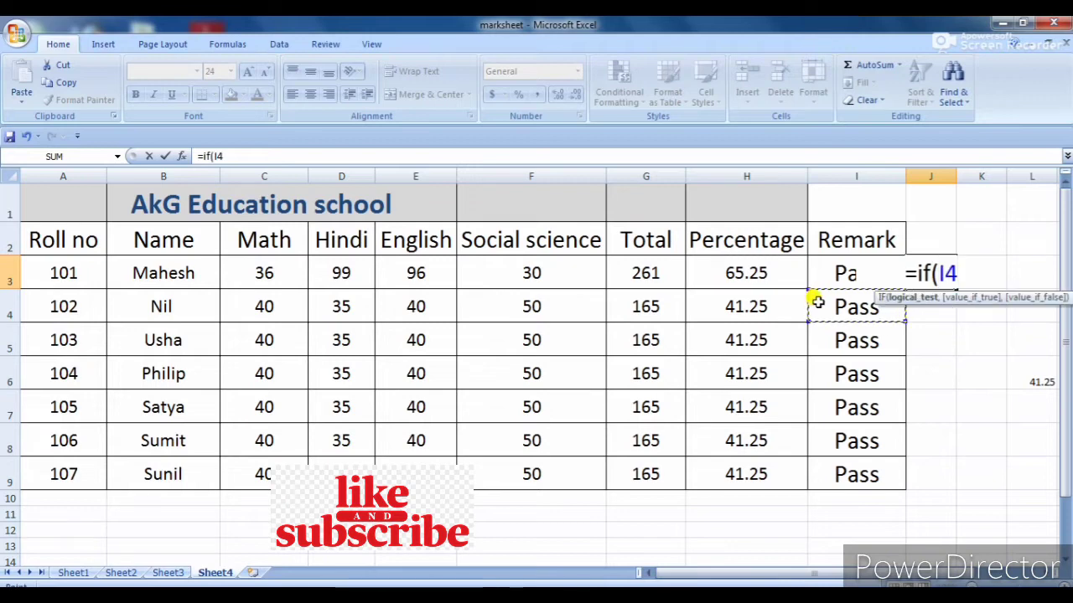
key(BackSpace)
key(BackSpace)
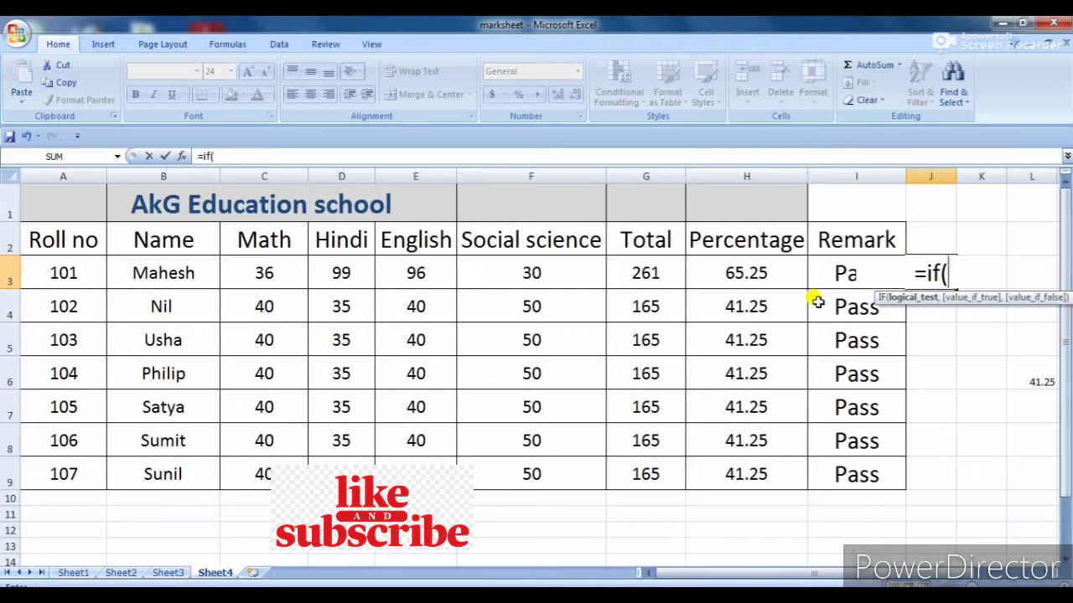
text(and)
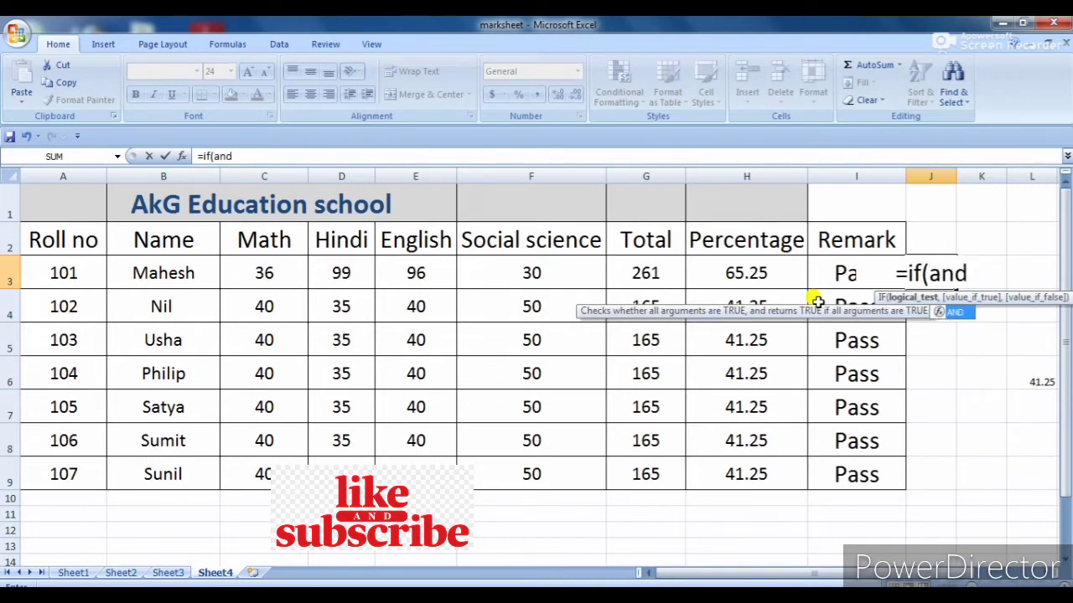
text(()
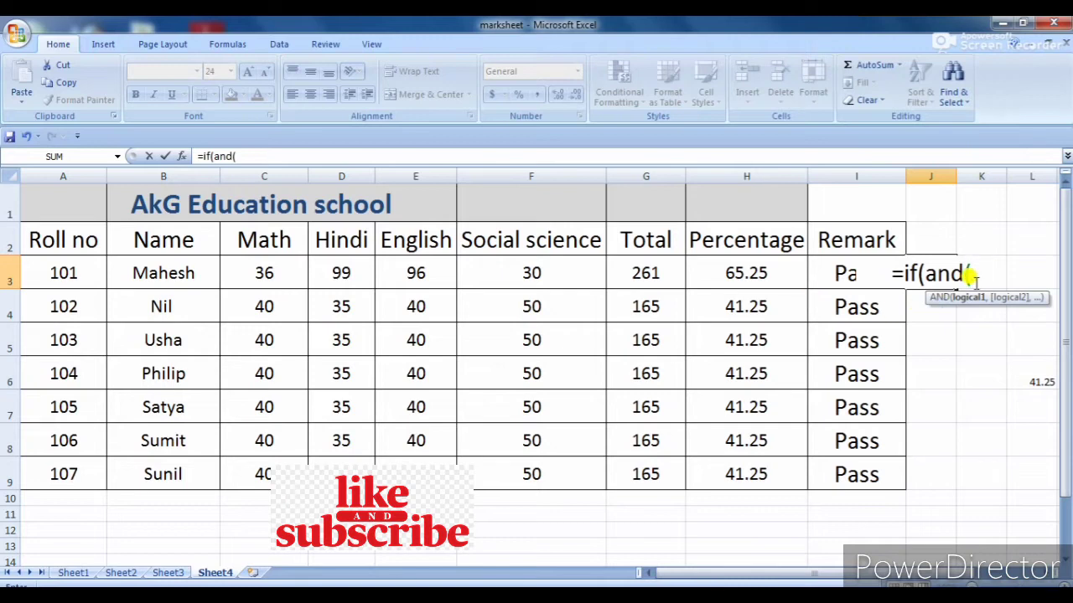
Add C3>=35 as the first condition of the AND function for the Math marks
click(294, 270)
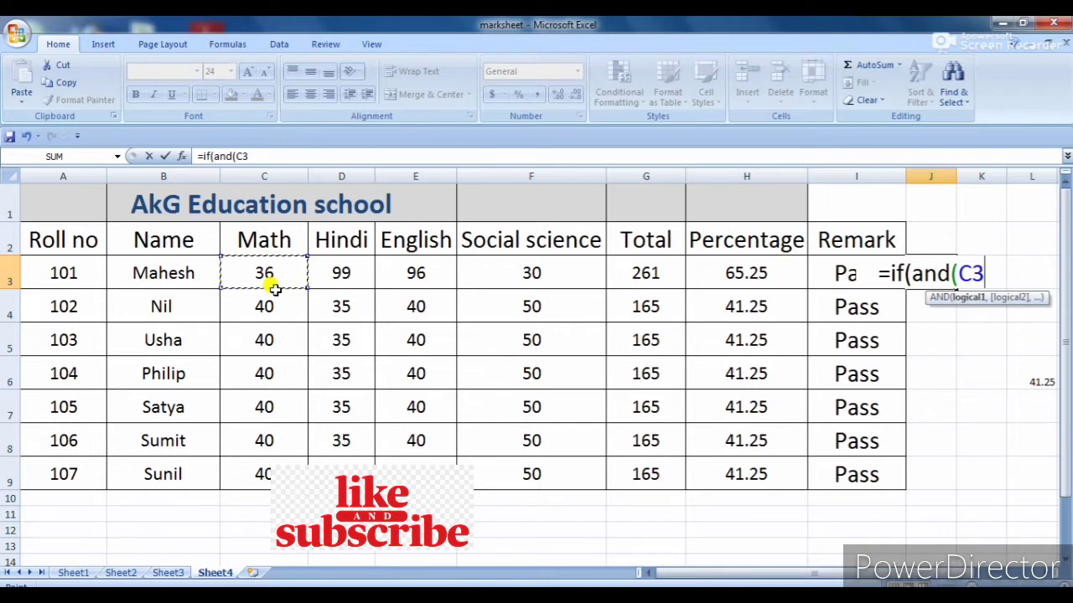
text(>)
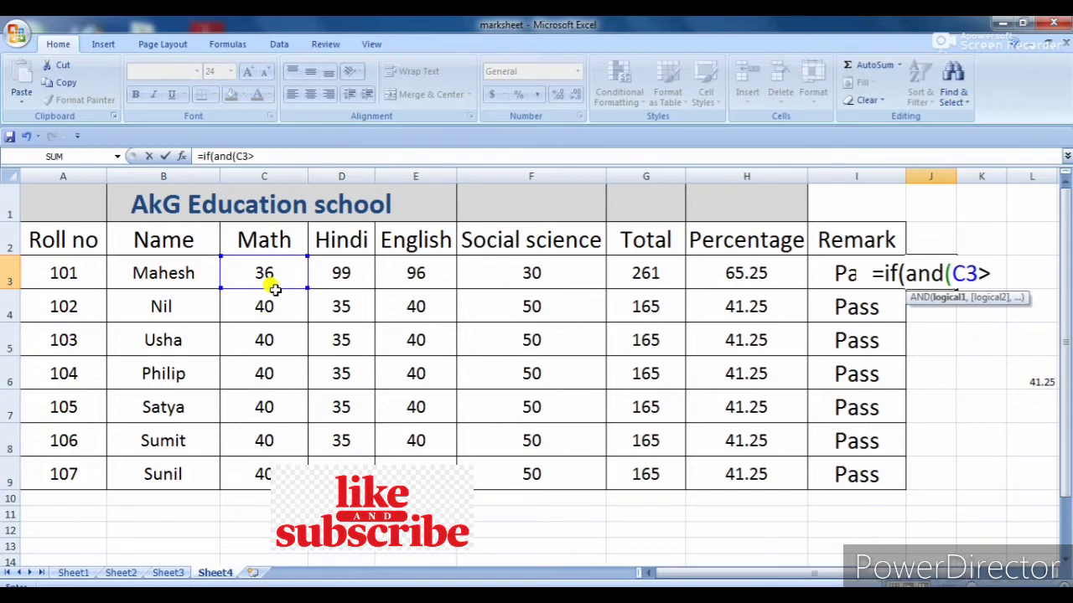
text(=)
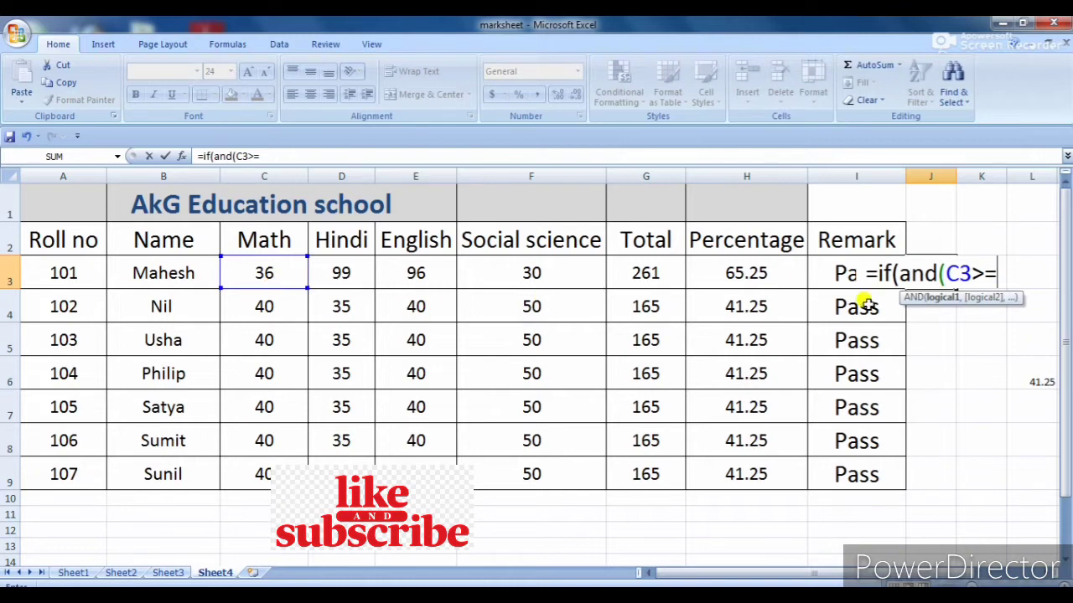
text(35)
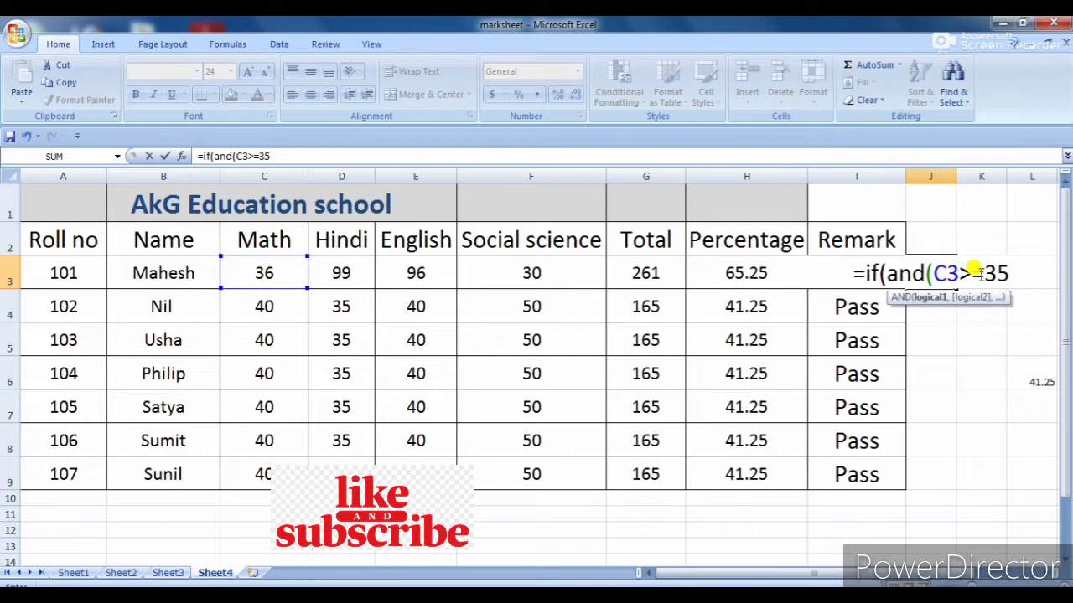
text(,)
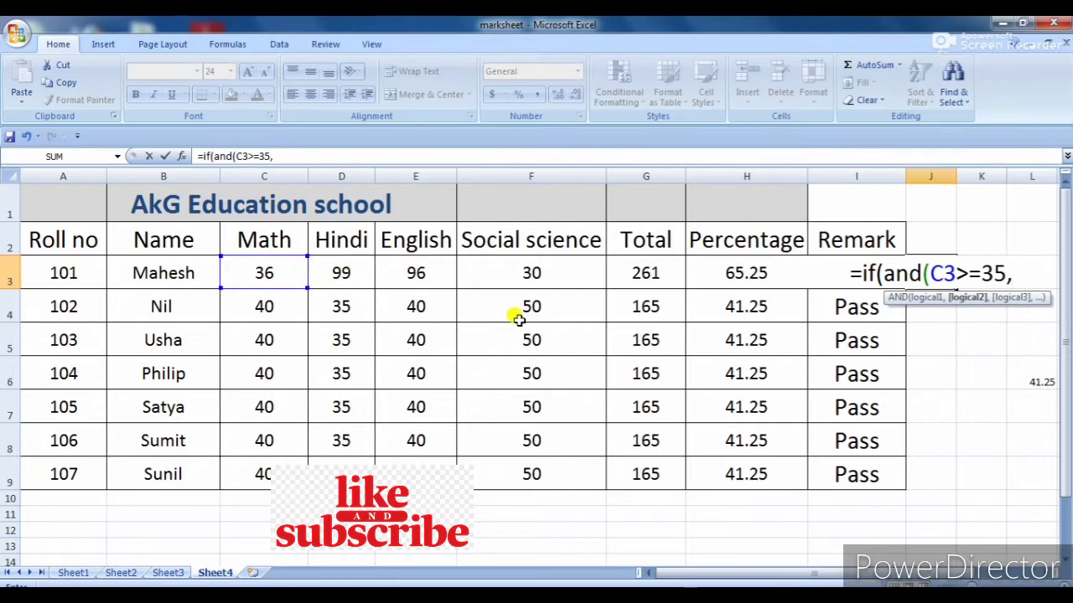
Add D3>=35 as the second condition of the AND function for the Hindi marks
text(d4)
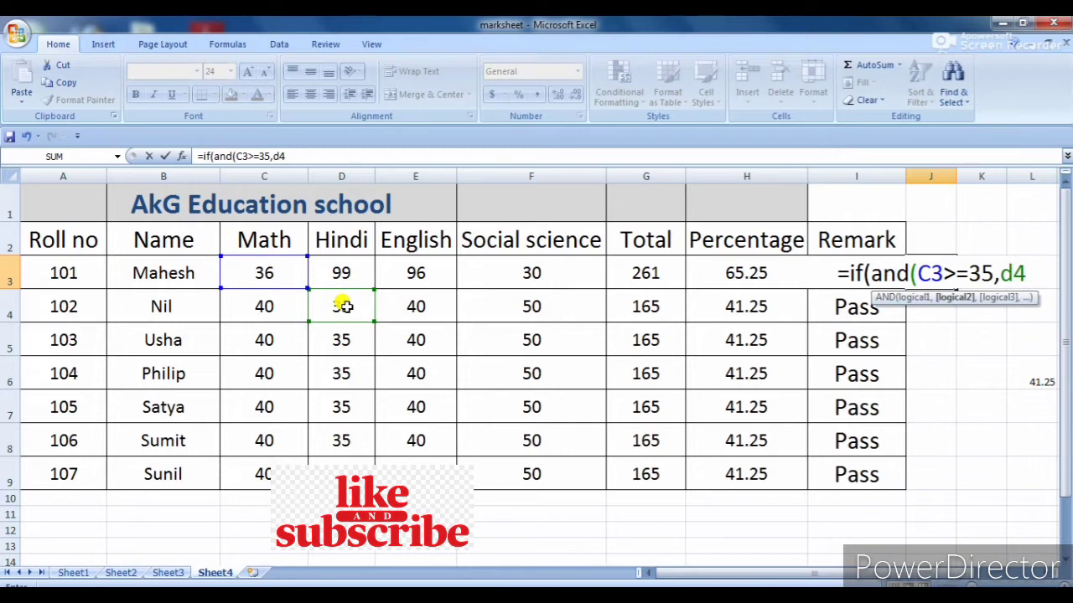
key(BackSpace)
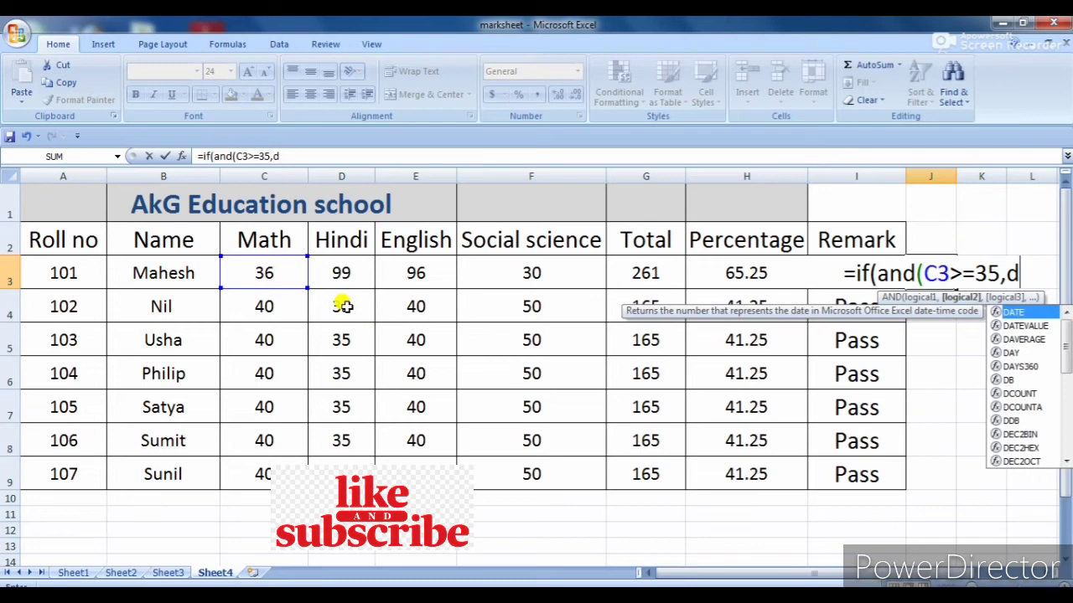
text(3)
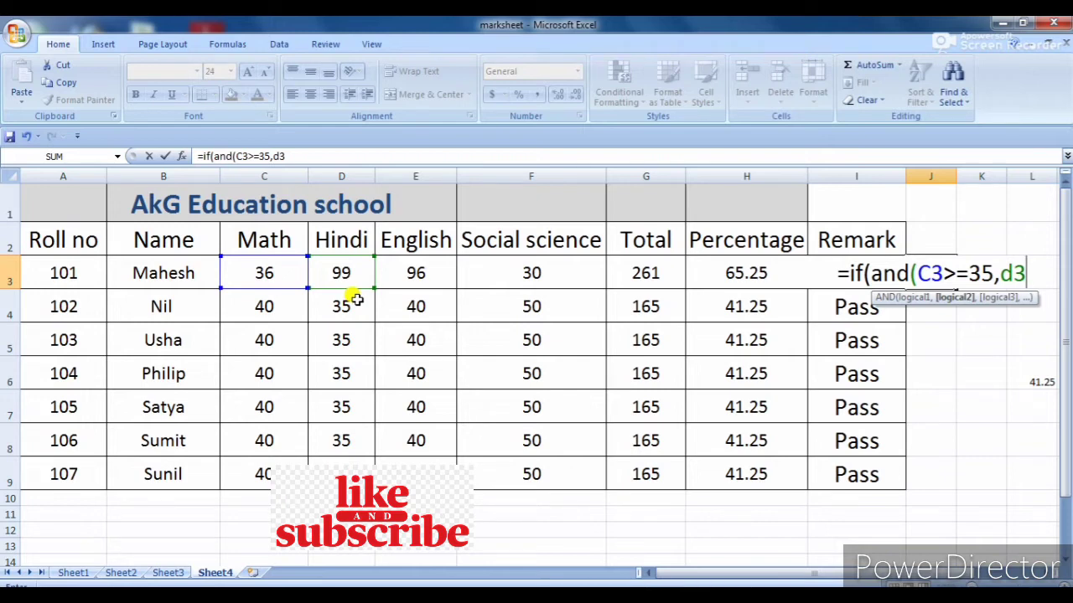
text(>)
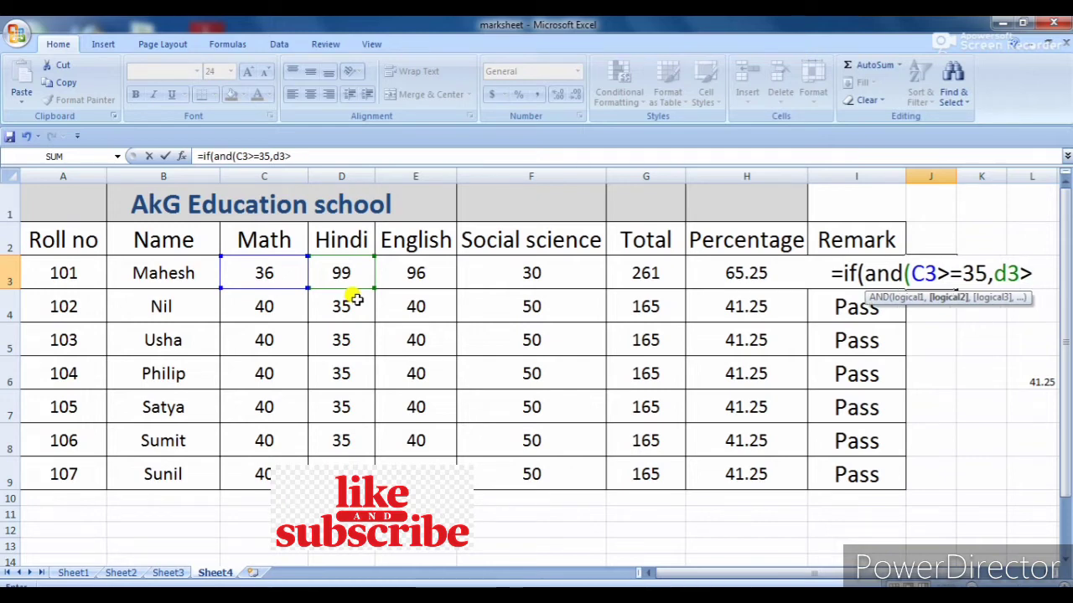
text(=)
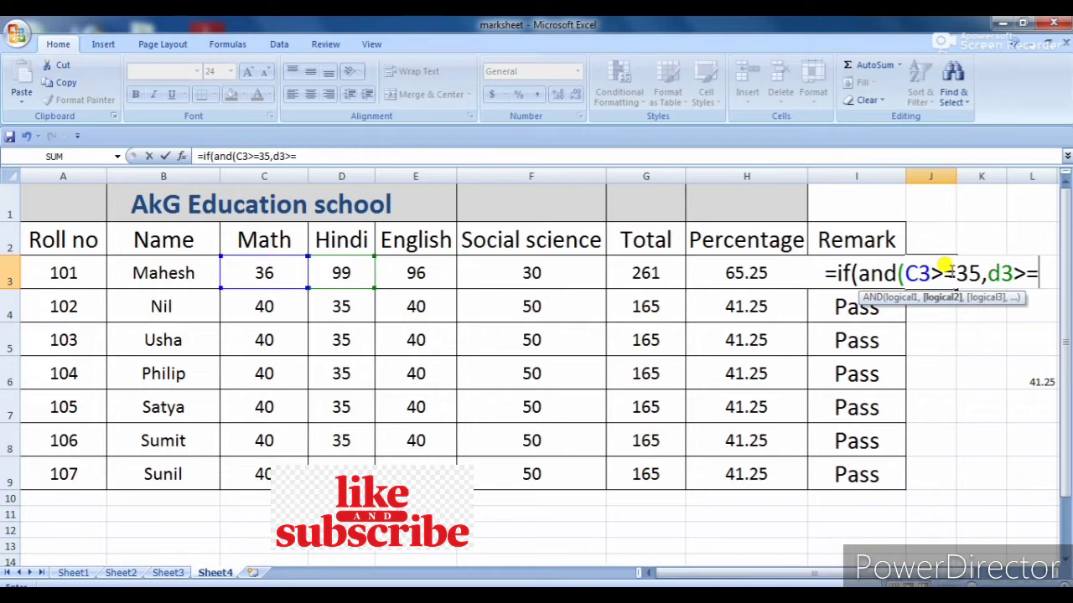
text(,)
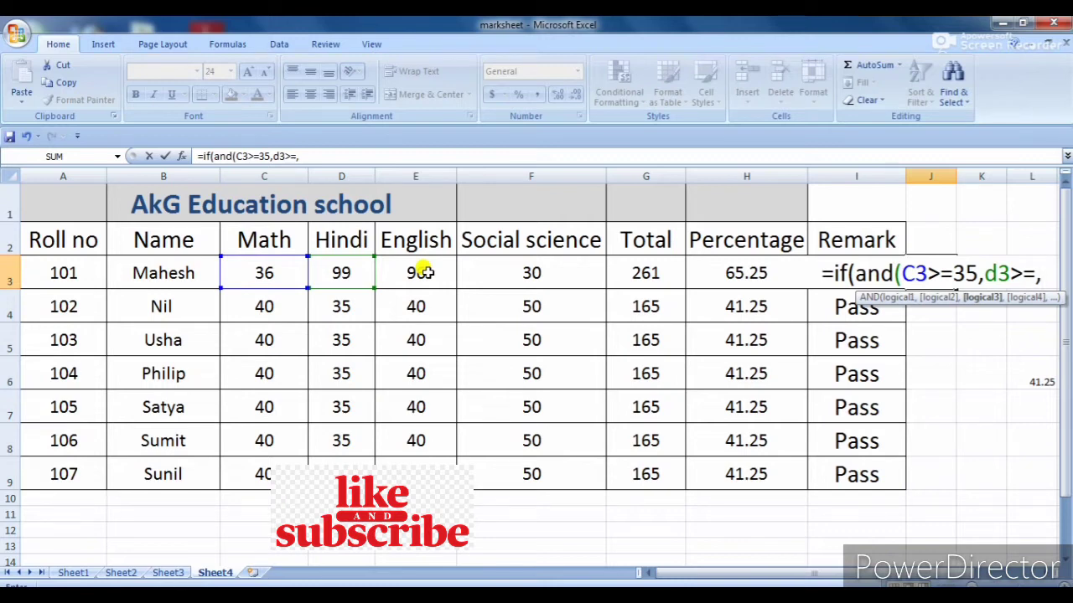
key(BackSpace)
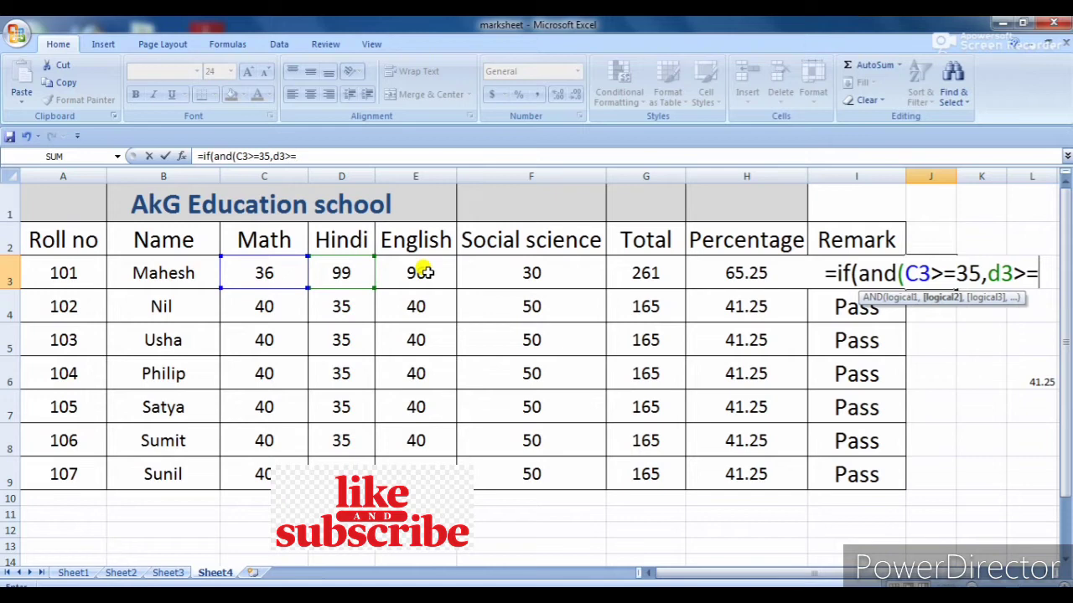
text(35)
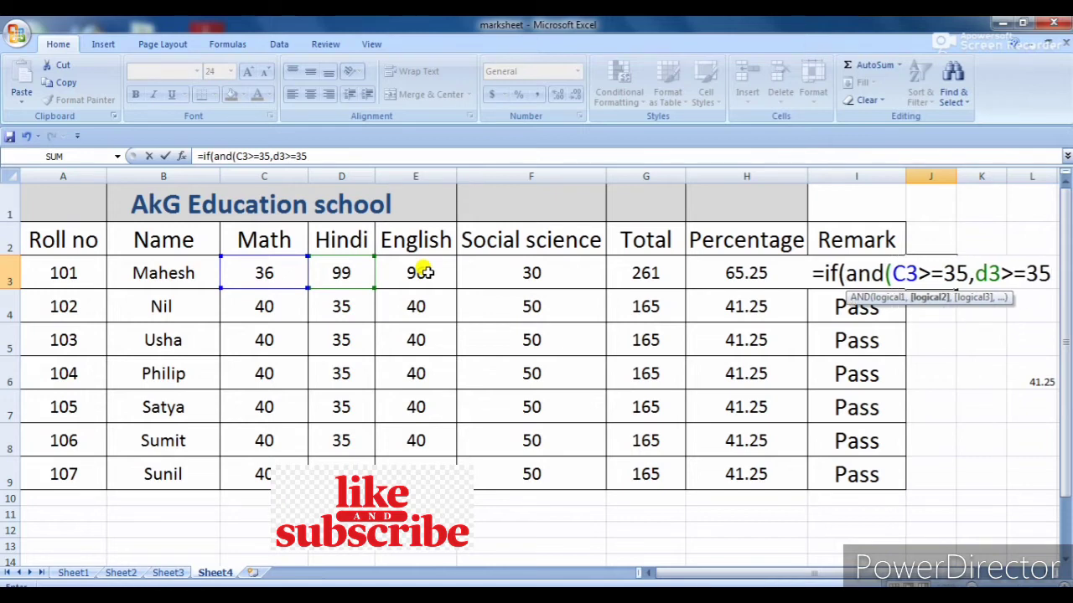
text(,)
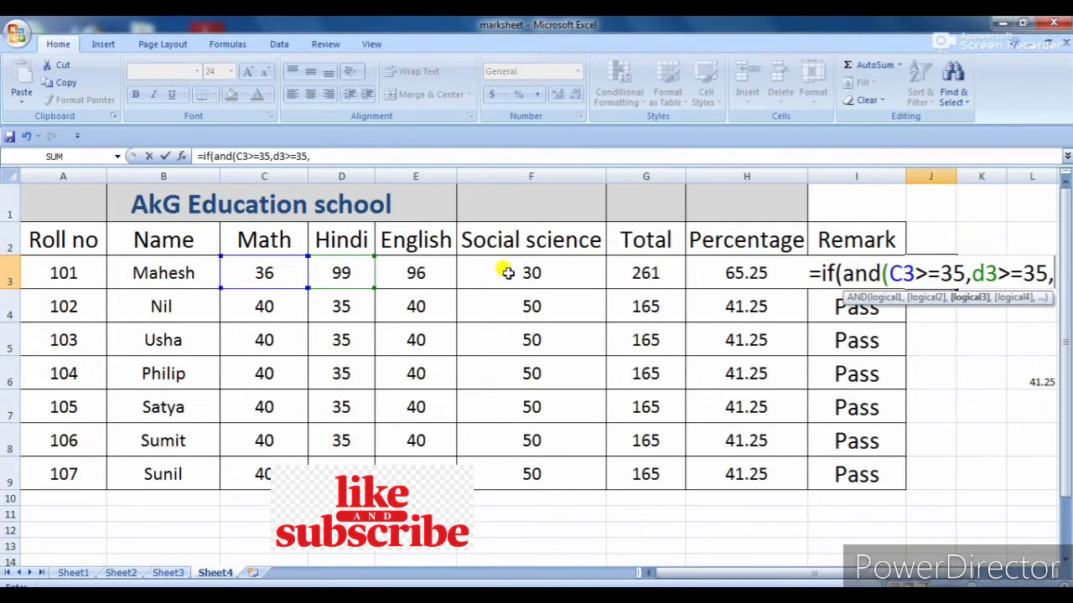
Add E3>=35 as the third condition of the AND function for the English marks
click(425, 272)
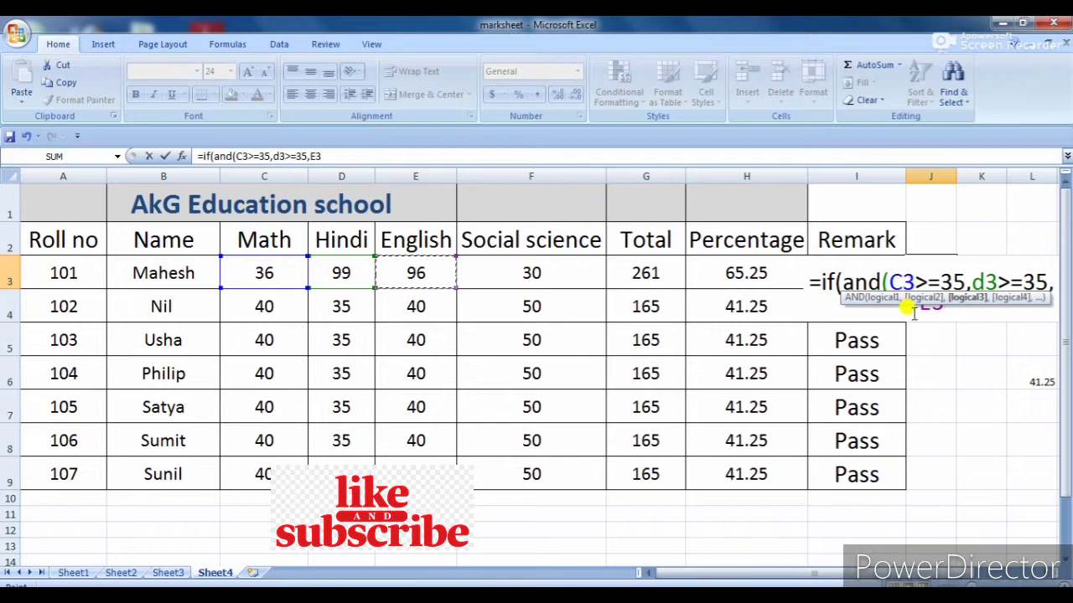
click(323, 156)
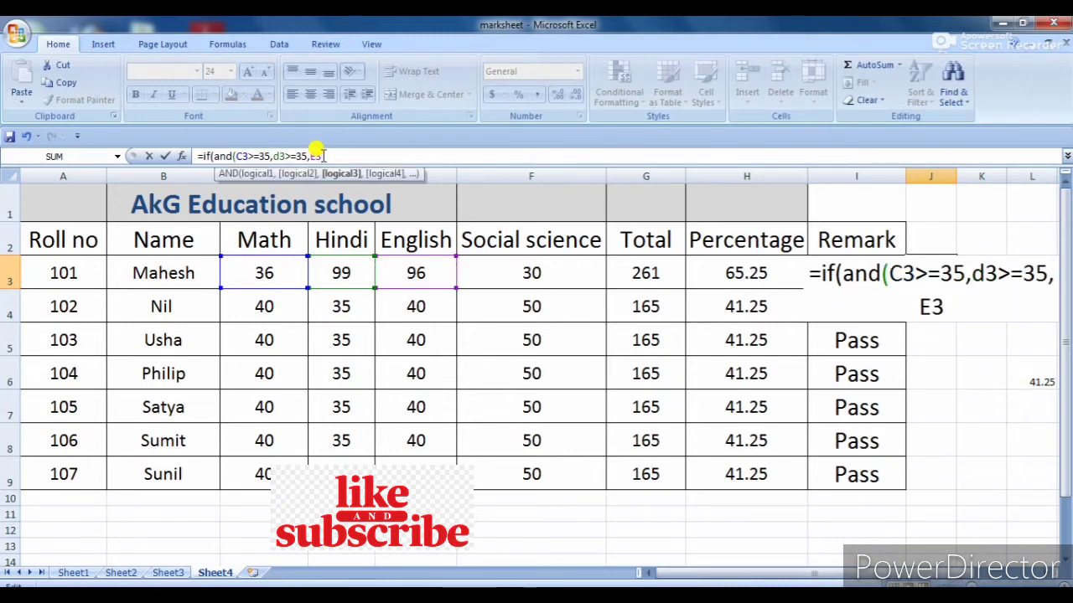
text(>)
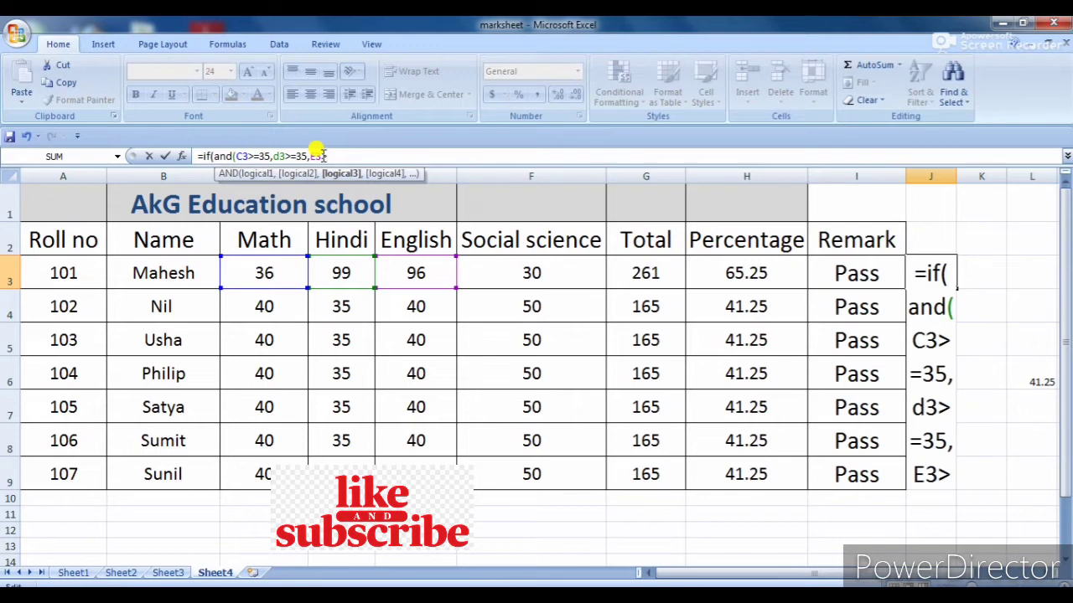
text(=35)
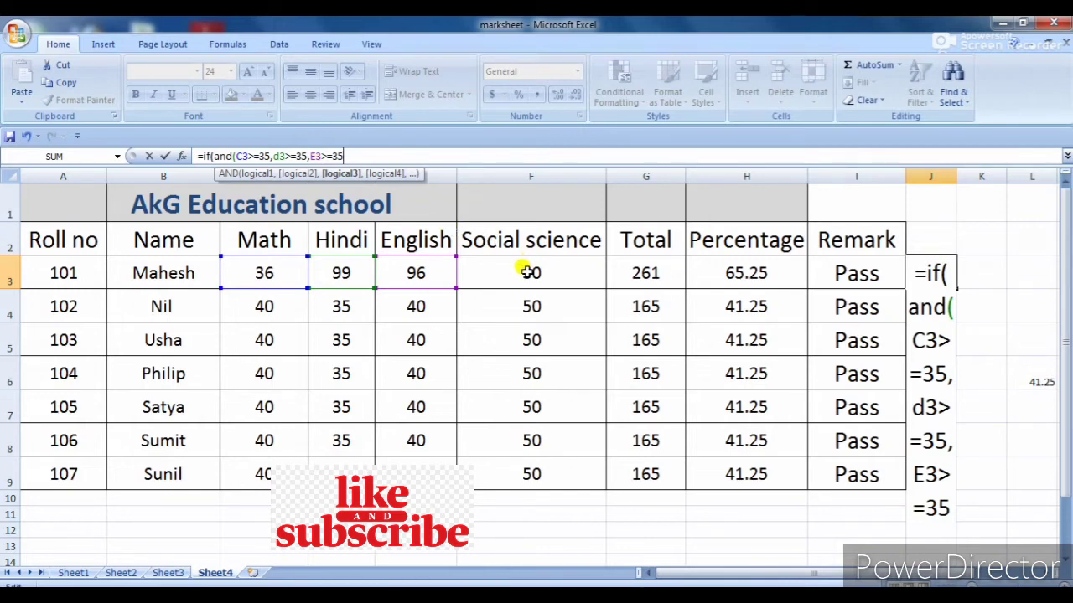
Add F3>=35 as the fourth condition for the Social science marks and close the AND function
text(,)
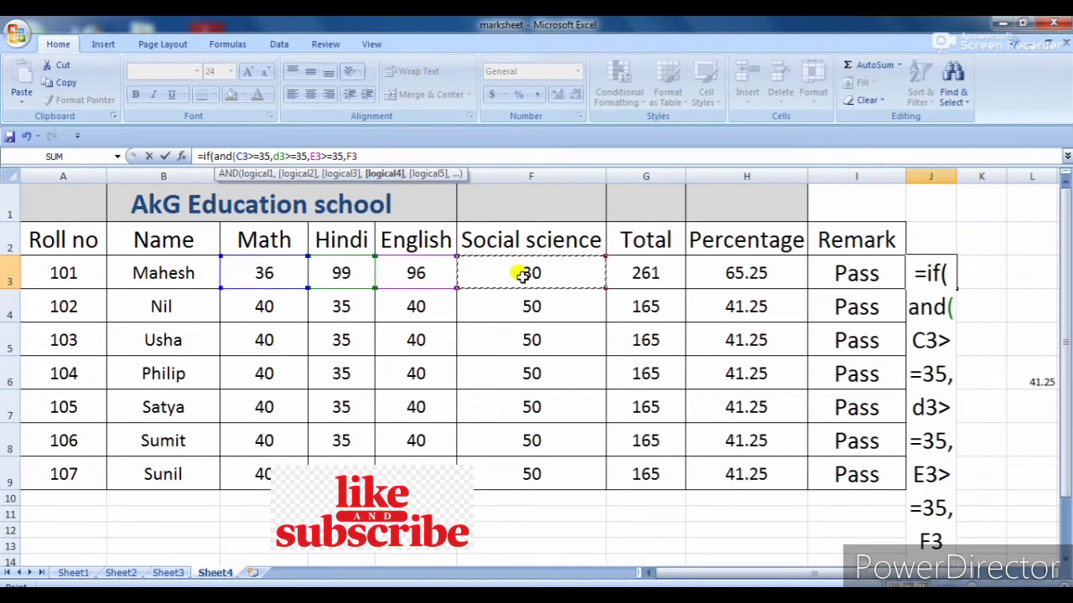
text(>3)
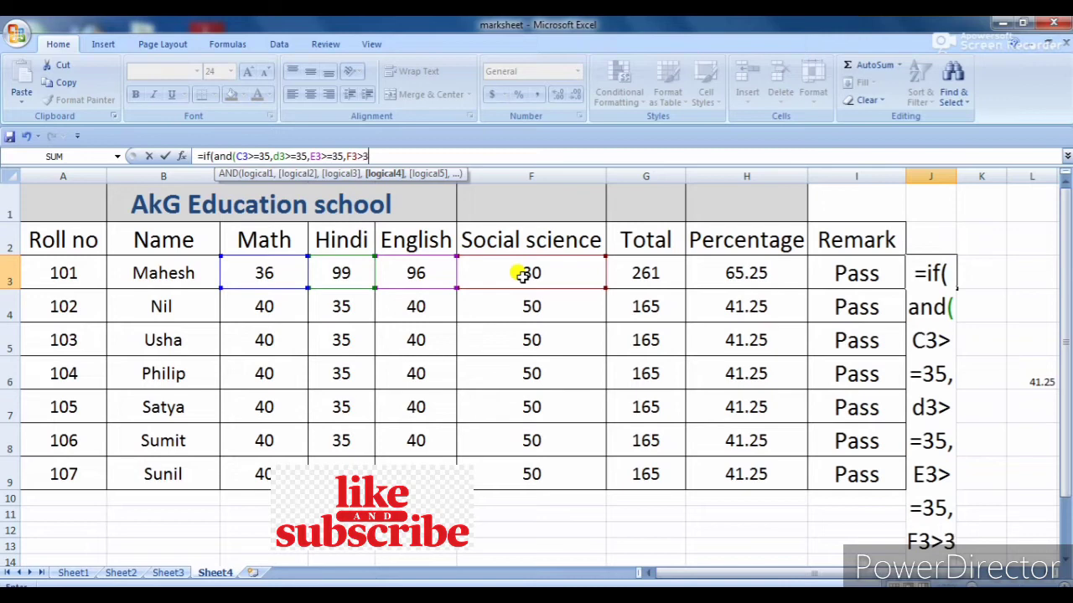
key(BackSpace)
text(=35)
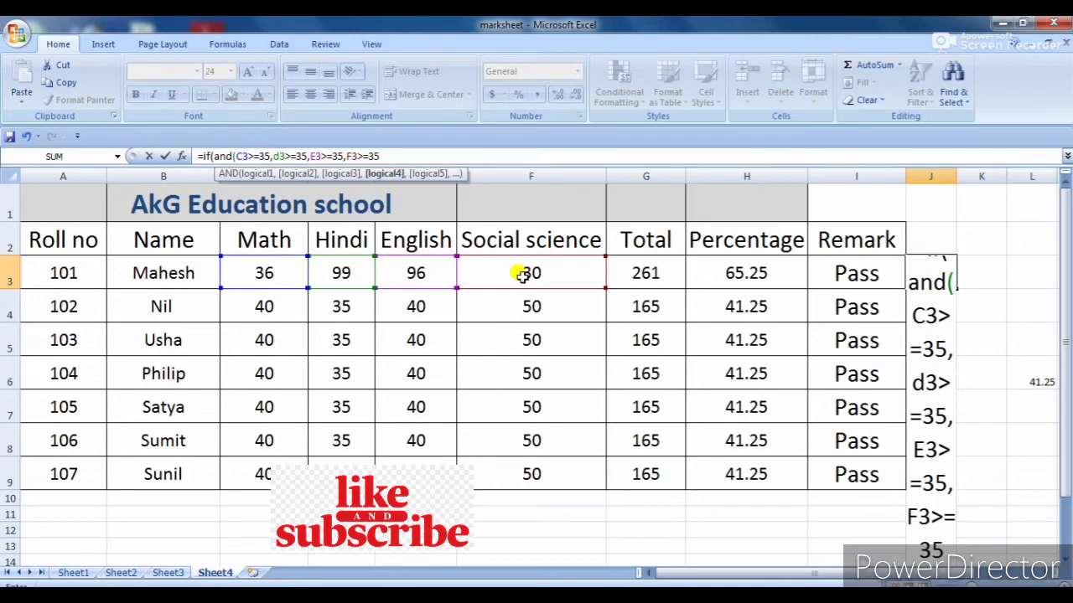
text())
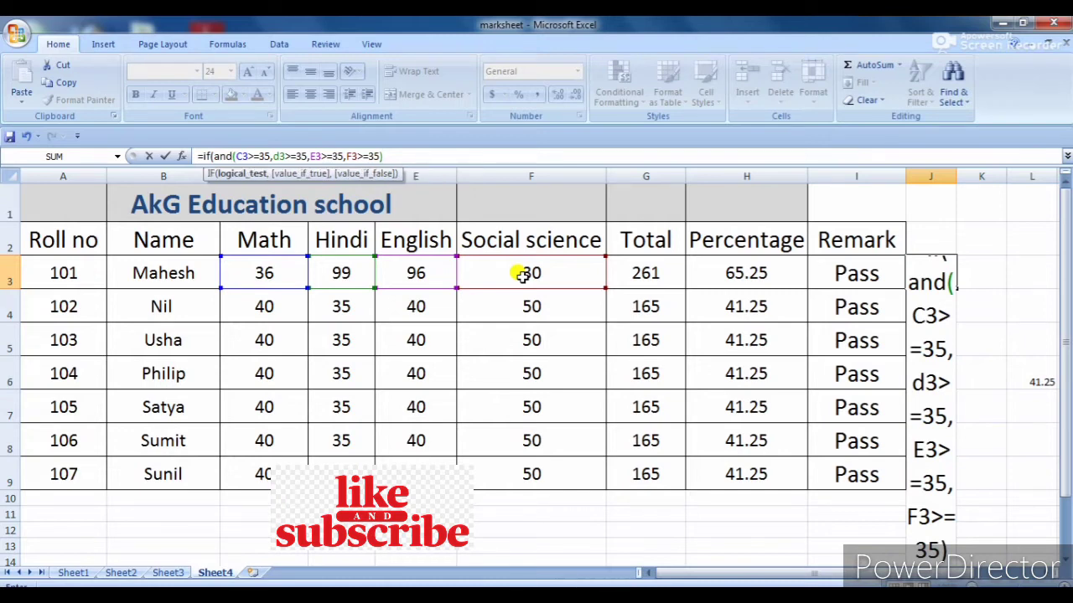
text(,)
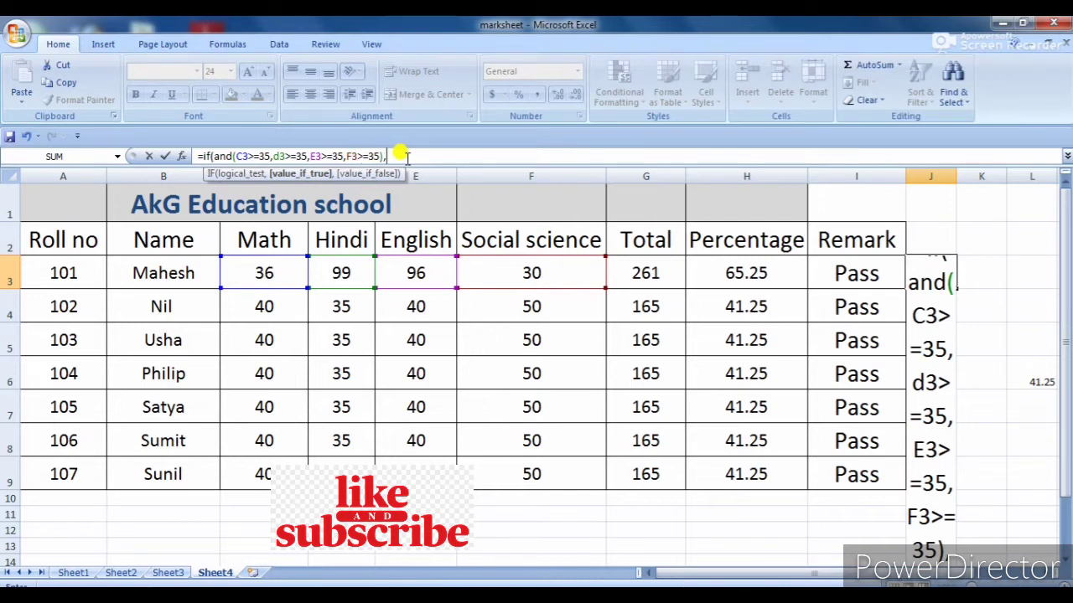
Set "pass" as the IF function's value when all the subject conditions are true
text(")
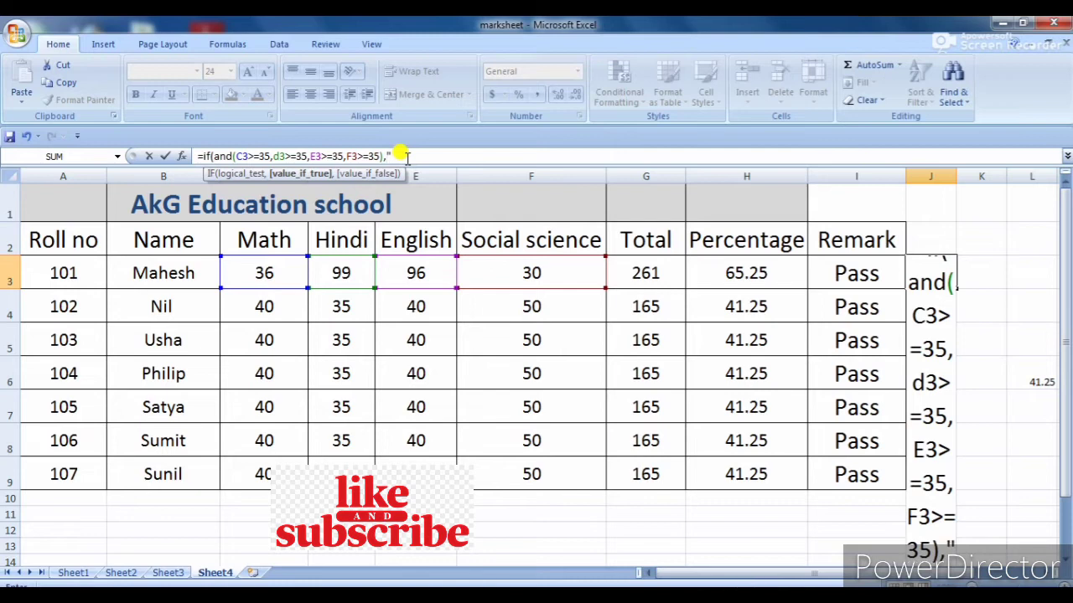
text(pa)
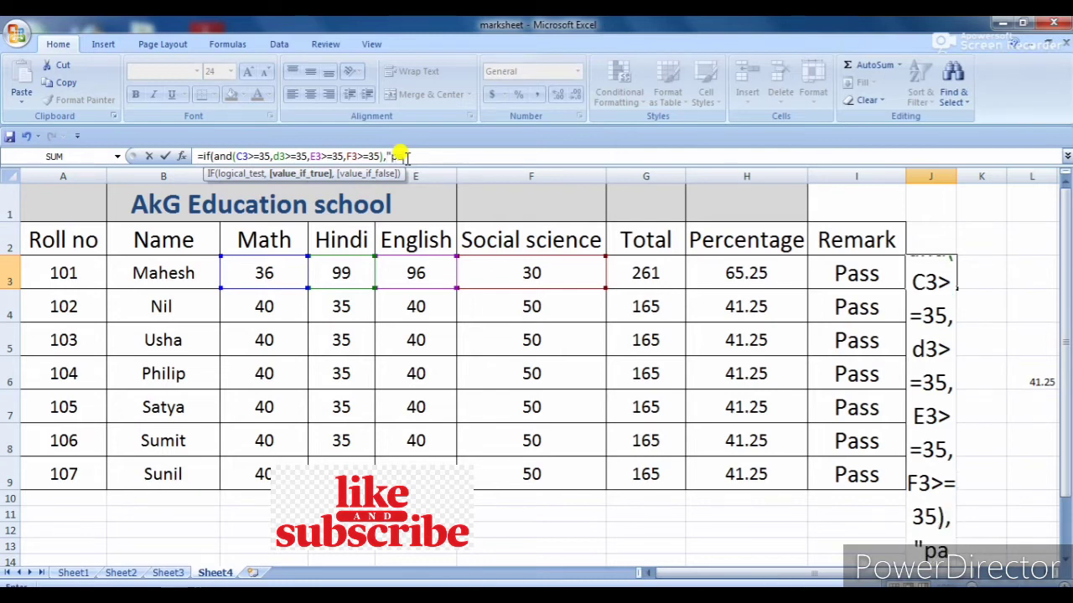
text(ss")
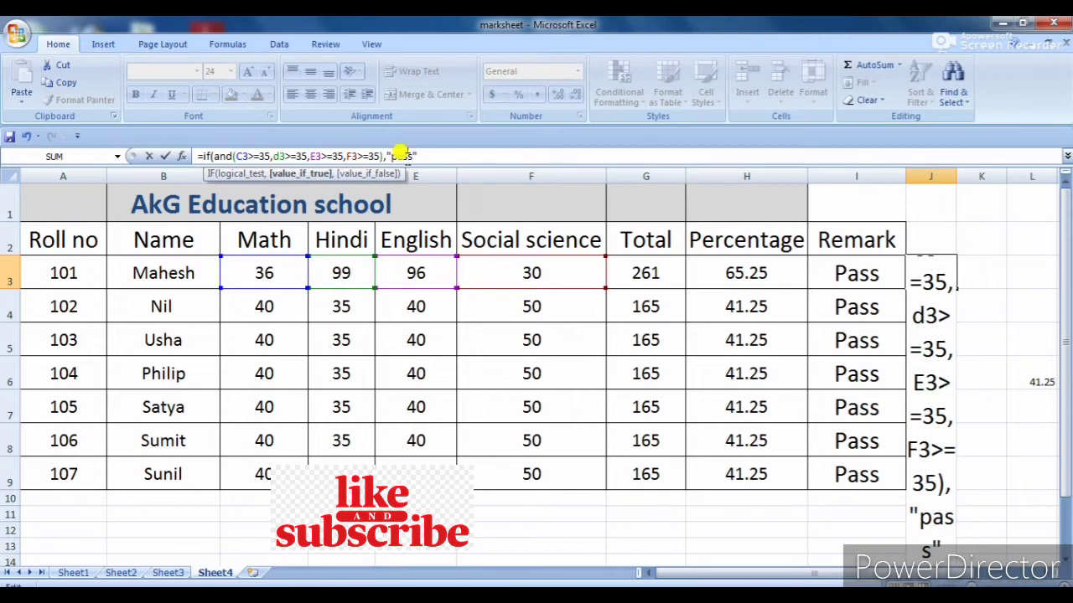
drag(406, 156, 260, 155)
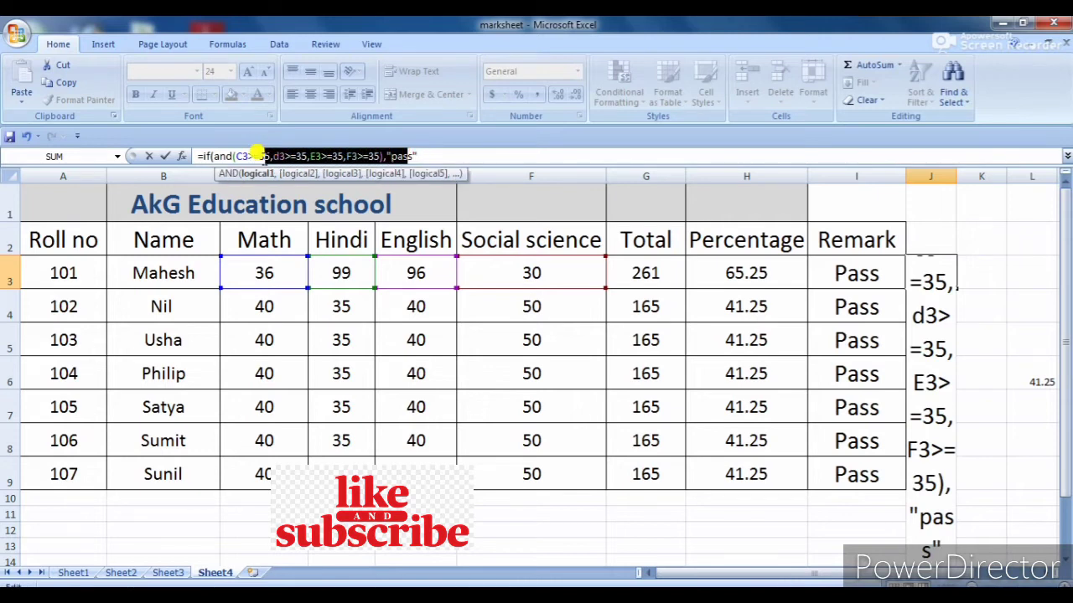
click(422, 154)
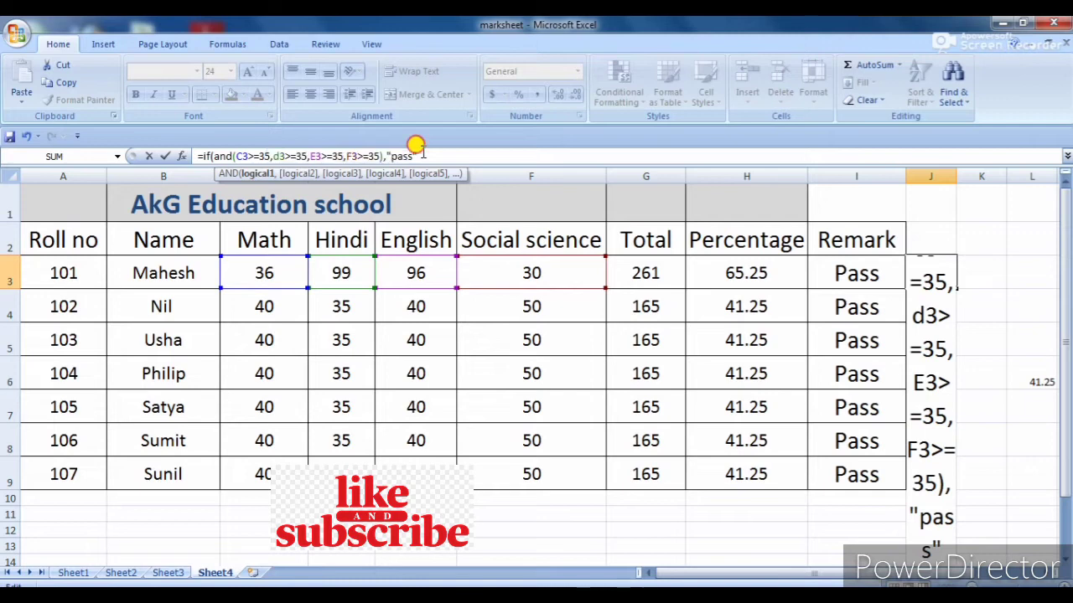
text(",)
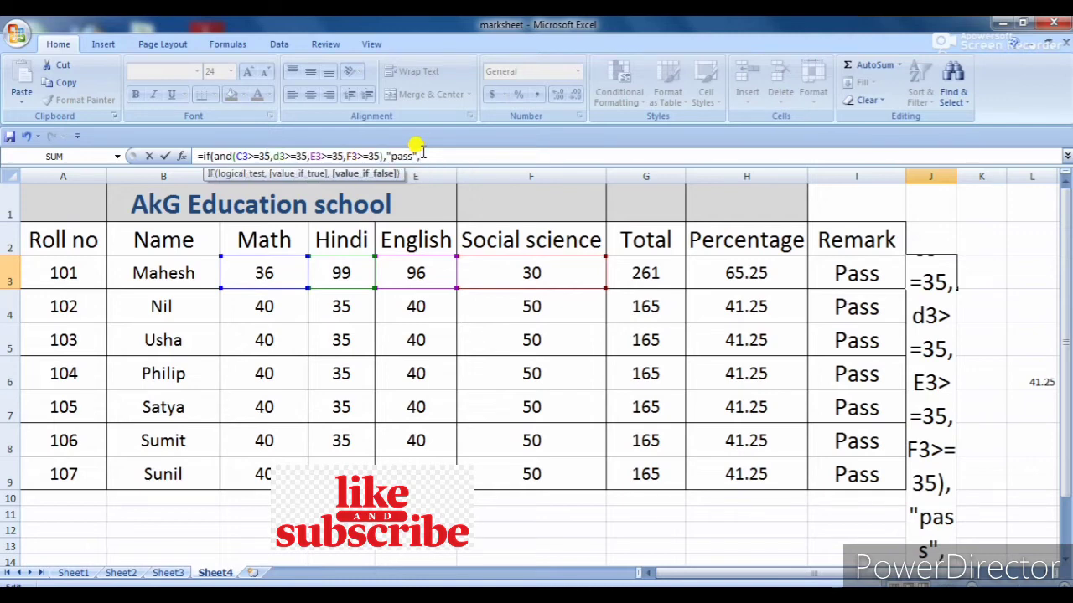
Set "fail" as the IF function's value if false and enter the completed formula in J3
text("fa)
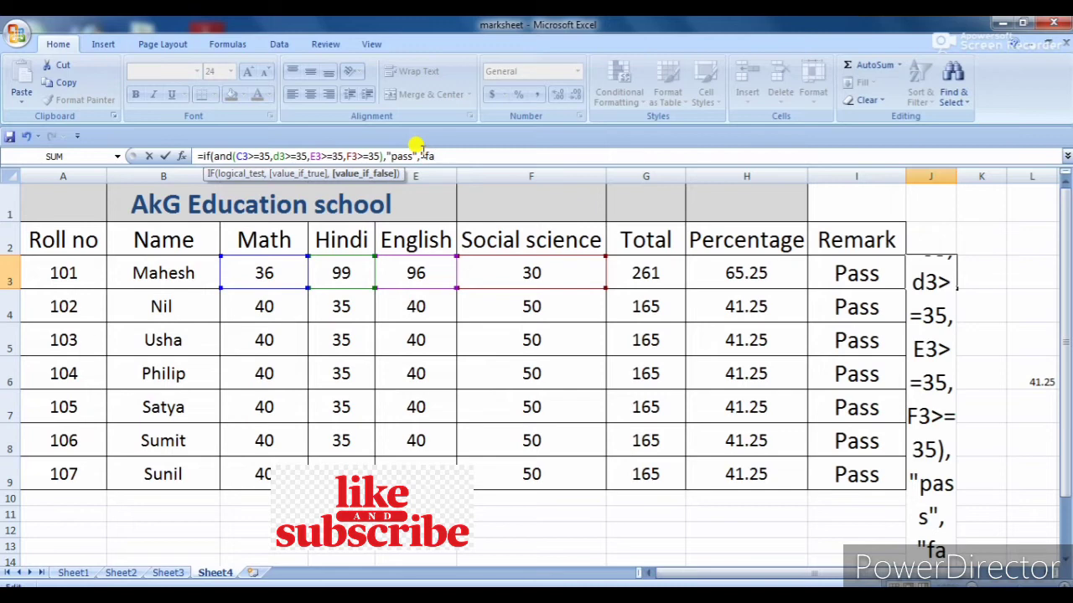
text(il)
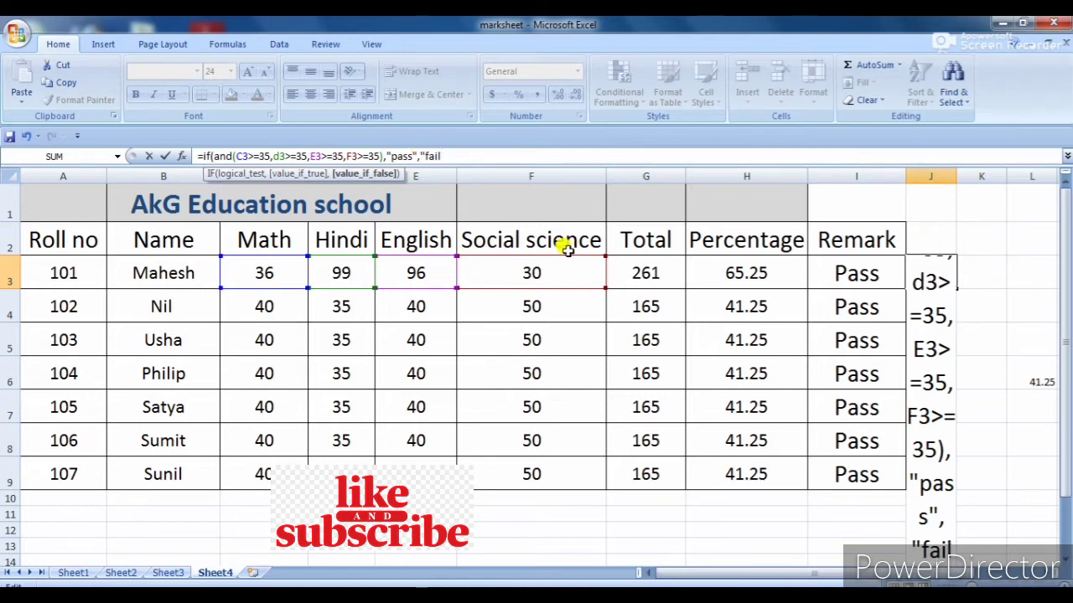
text(")
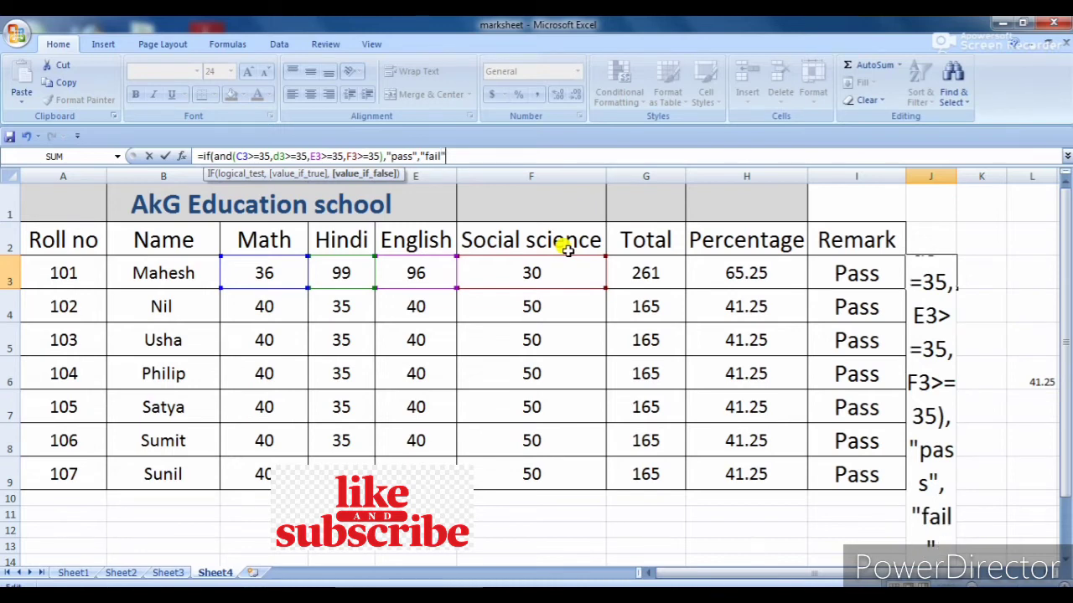
text())
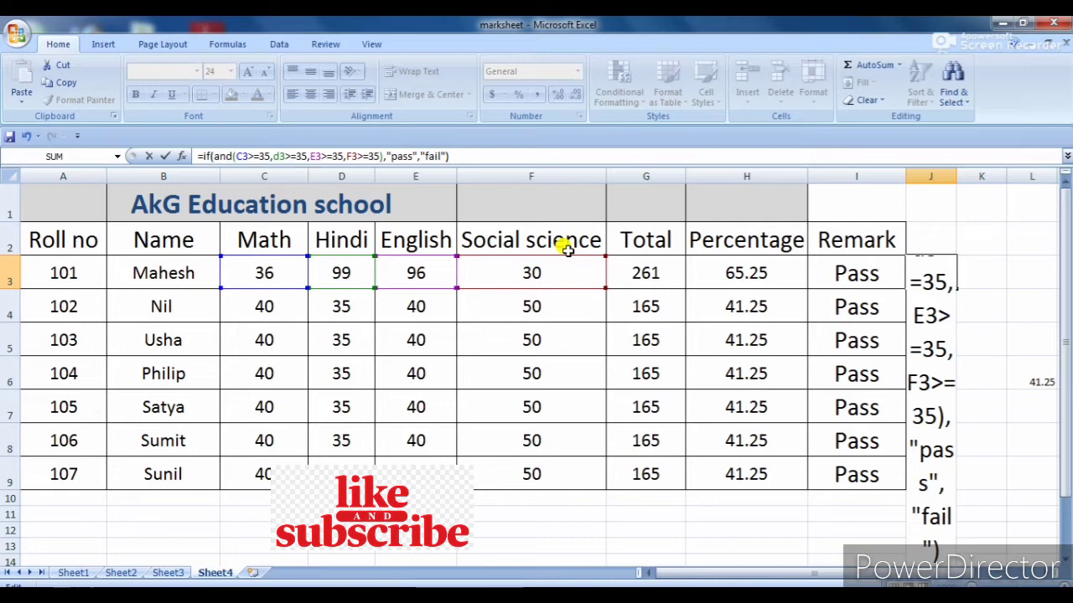
key(Return)
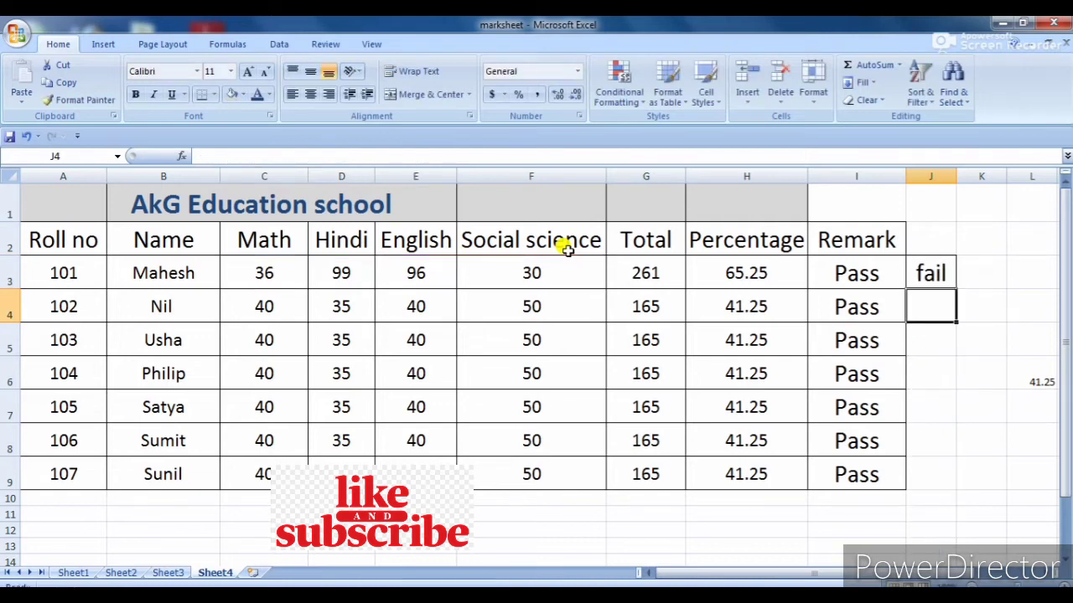
Inspect the IF and AND formula in J3 and the subject marks it references
click(925, 273)
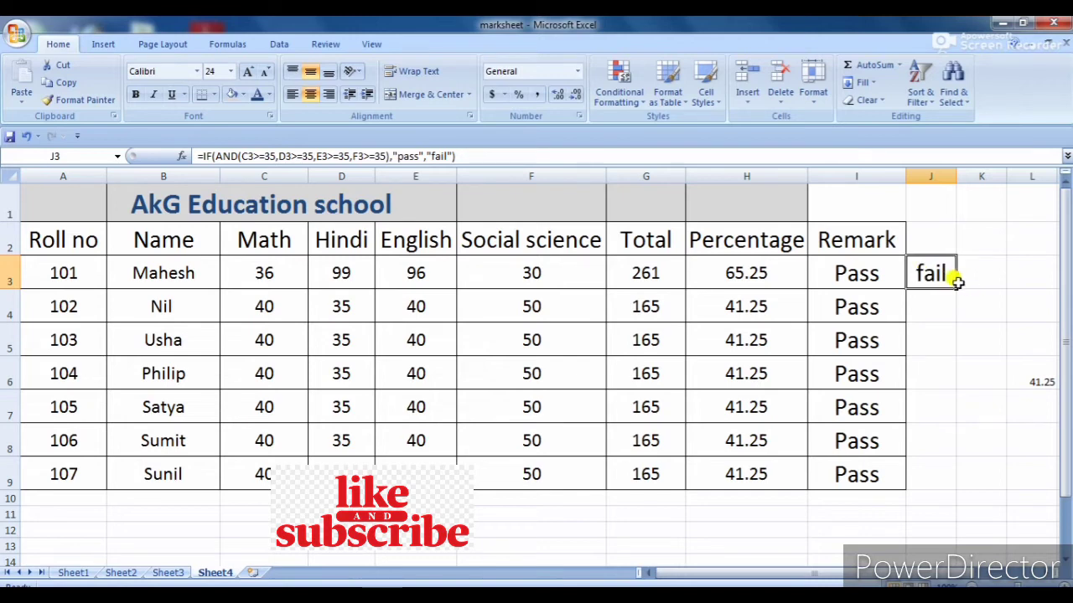
double_click(931, 272)
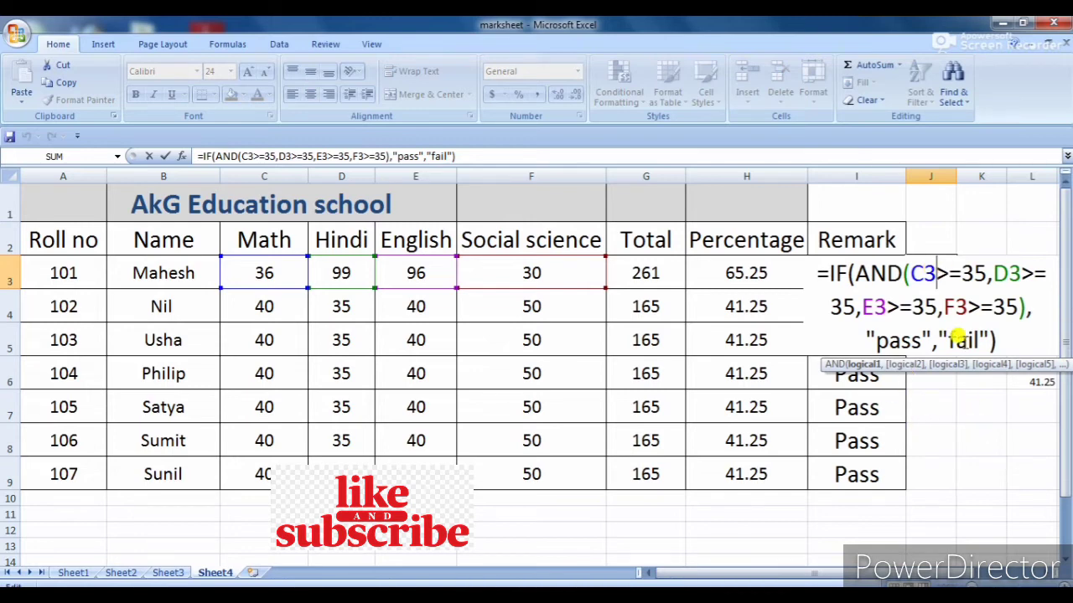
key(Return)
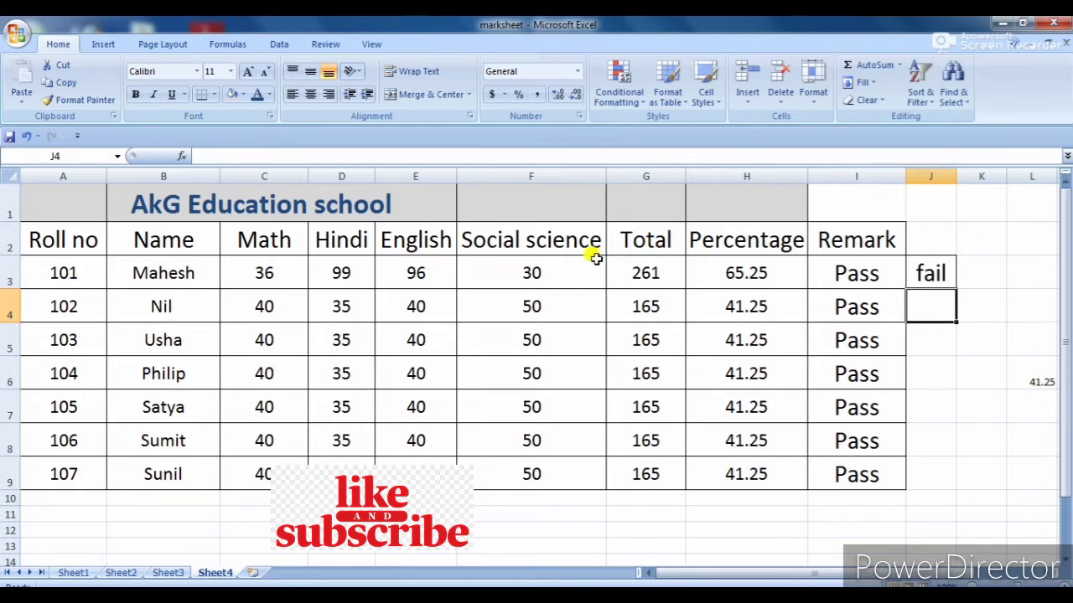
click(924, 274)
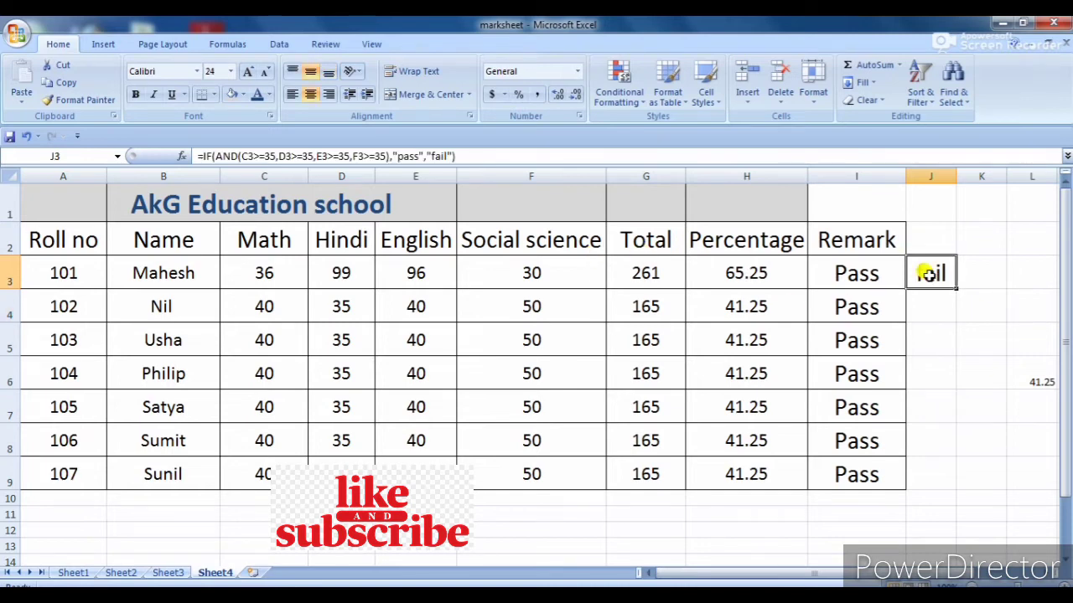
double_click(923, 275)
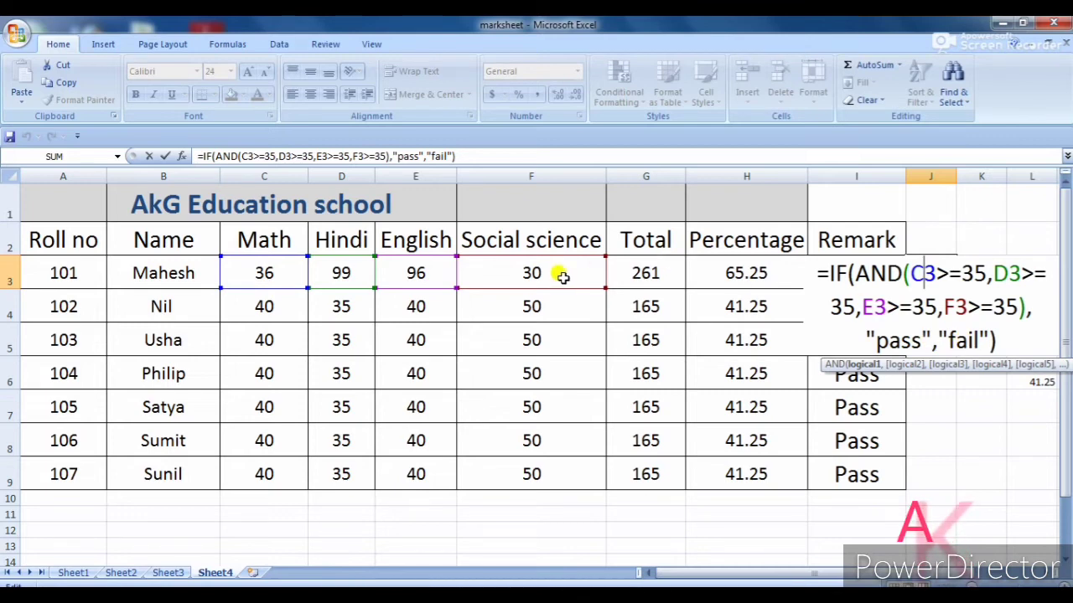
key(Return)
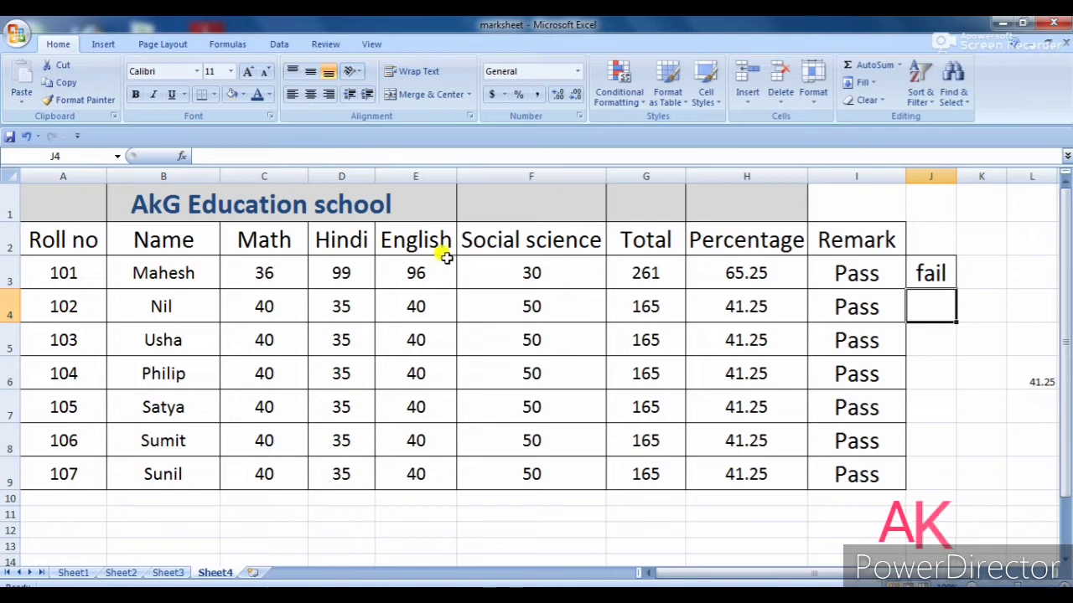
Test the J3 formula with a failing Social science mark by setting F3 to 34
click(550, 273)
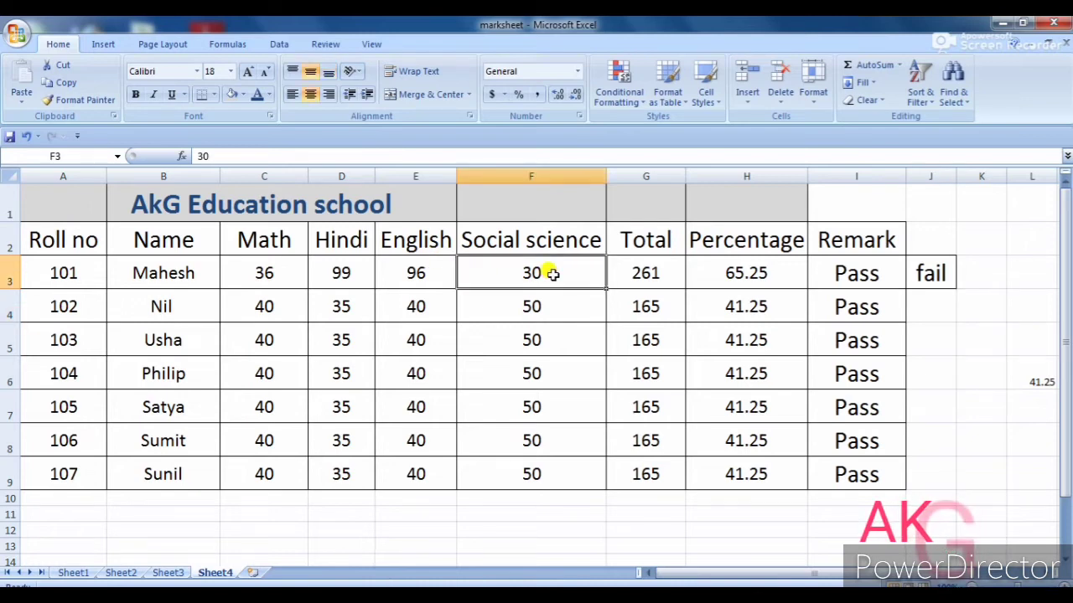
text(34)
key(Return)
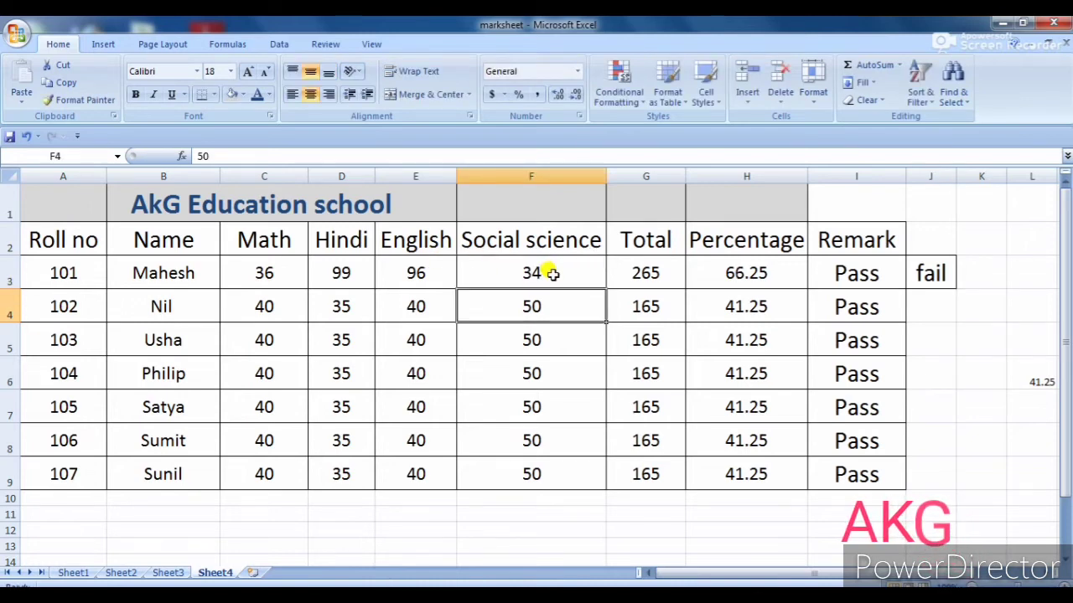
Set the Social science mark in F3 to the minimum pass mark of 35
click(551, 273)
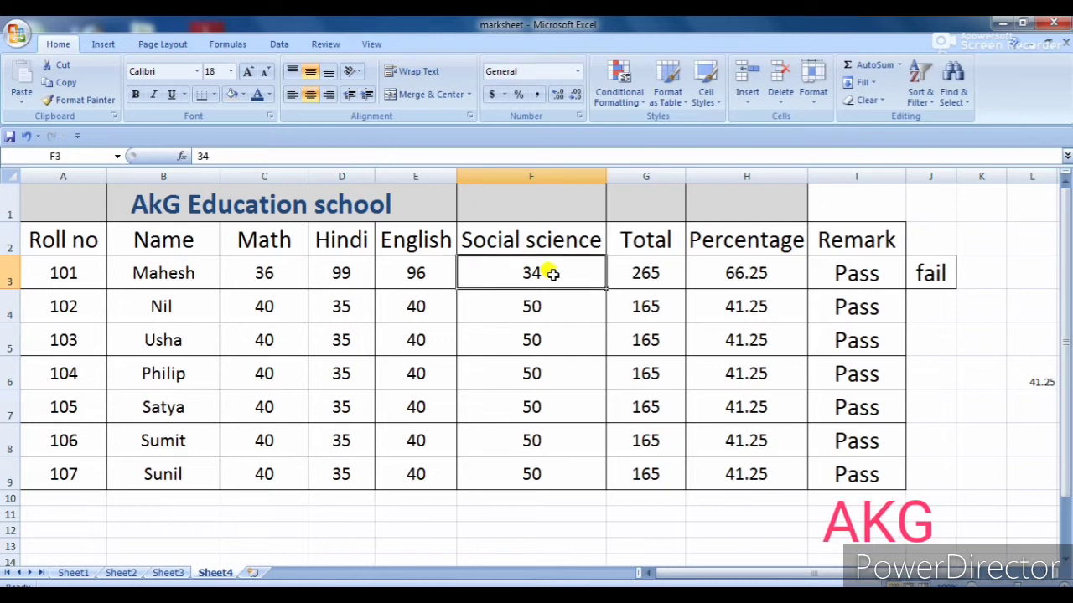
text(35)
key(Return)
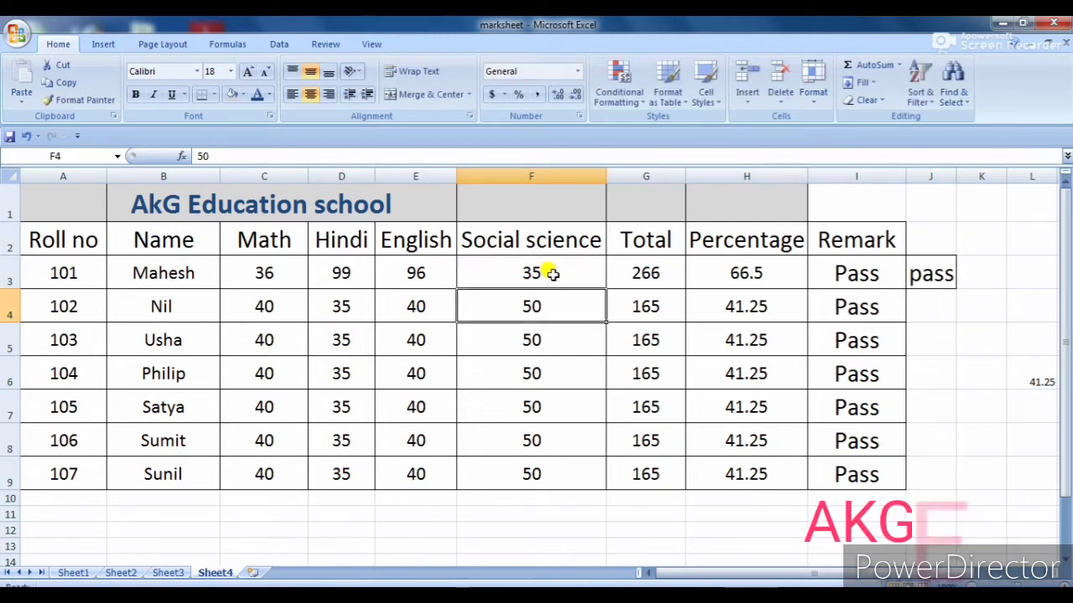
Fill the IF and AND formula from J3 down to J9 and widen column J slightly
click(922, 274)
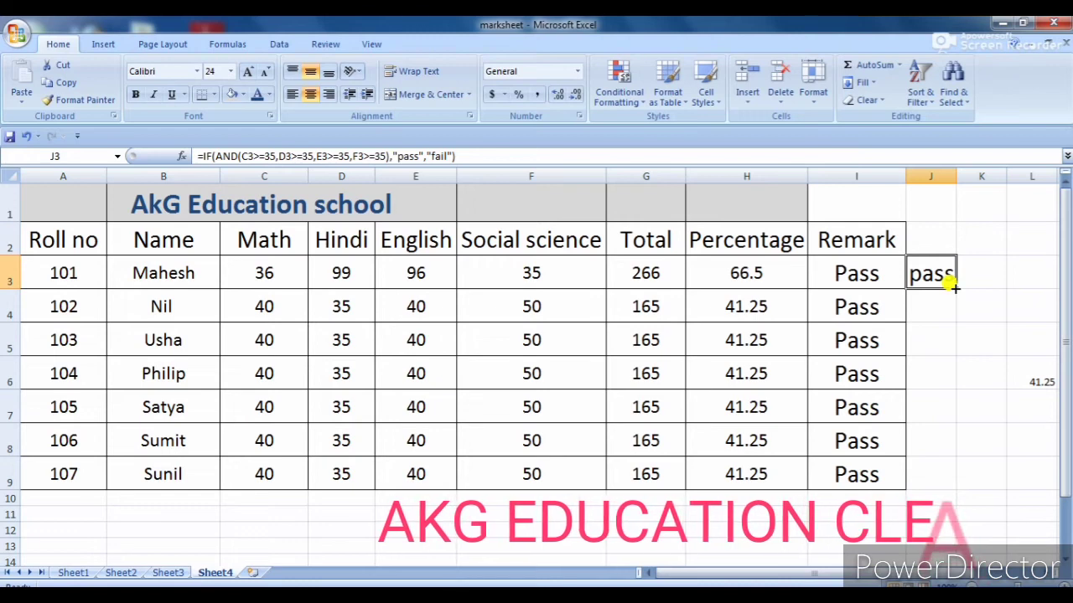
drag(954, 287, 949, 299)
drag(948, 339, 937, 474)
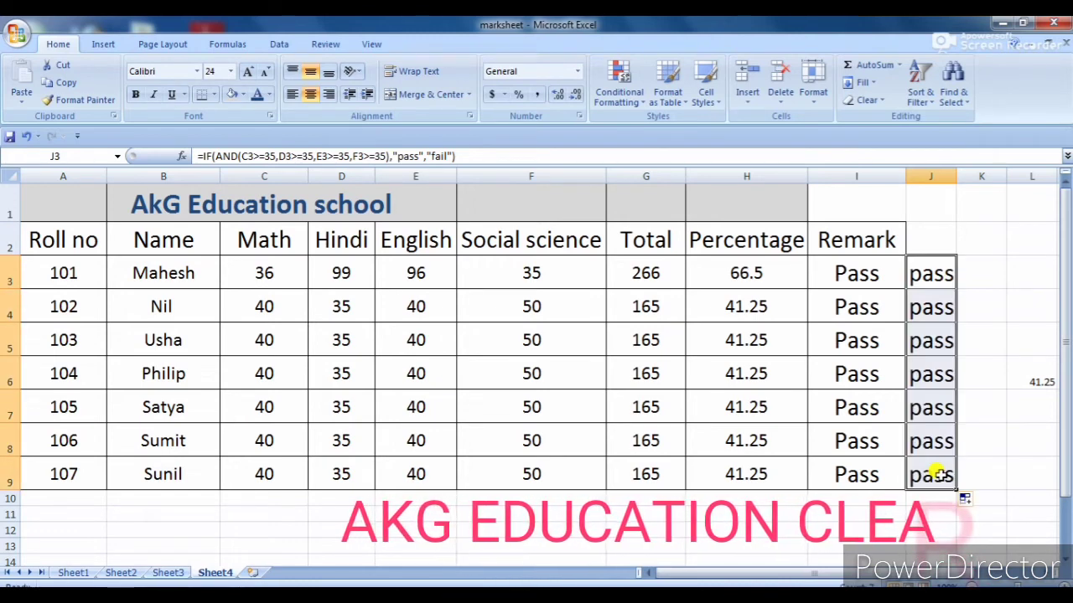
drag(955, 176, 984, 177)
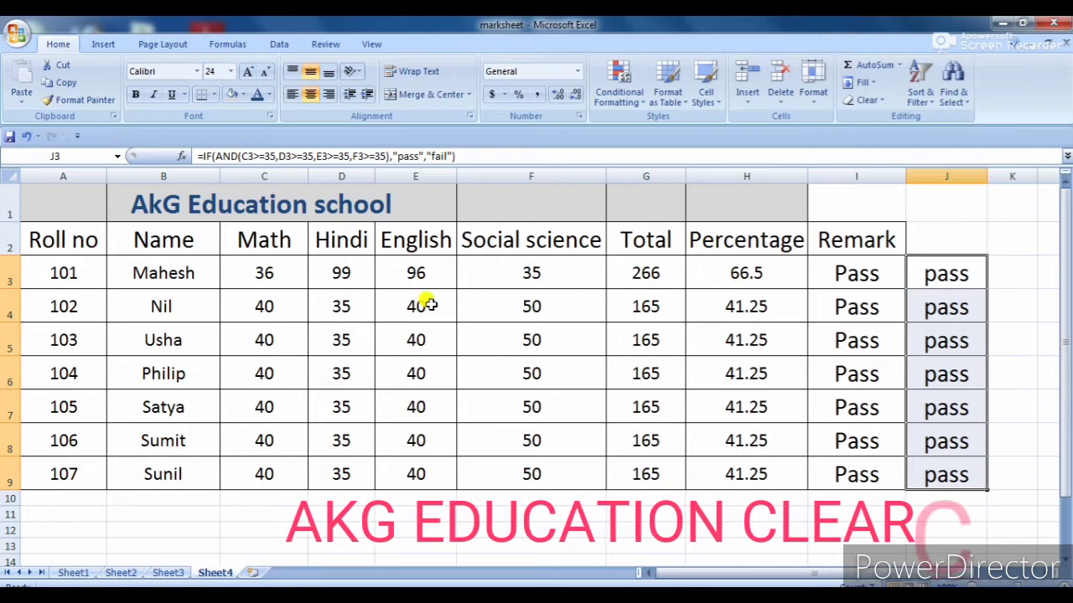
Test the copied formula in row 4 by setting the Math mark in C4 to 33
click(276, 303)
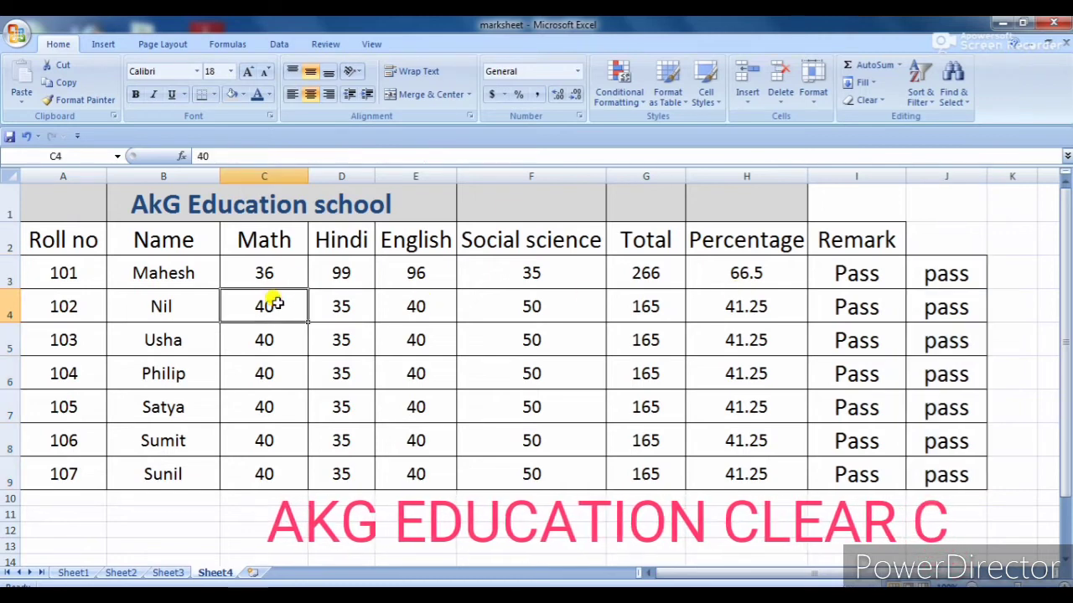
text(3)
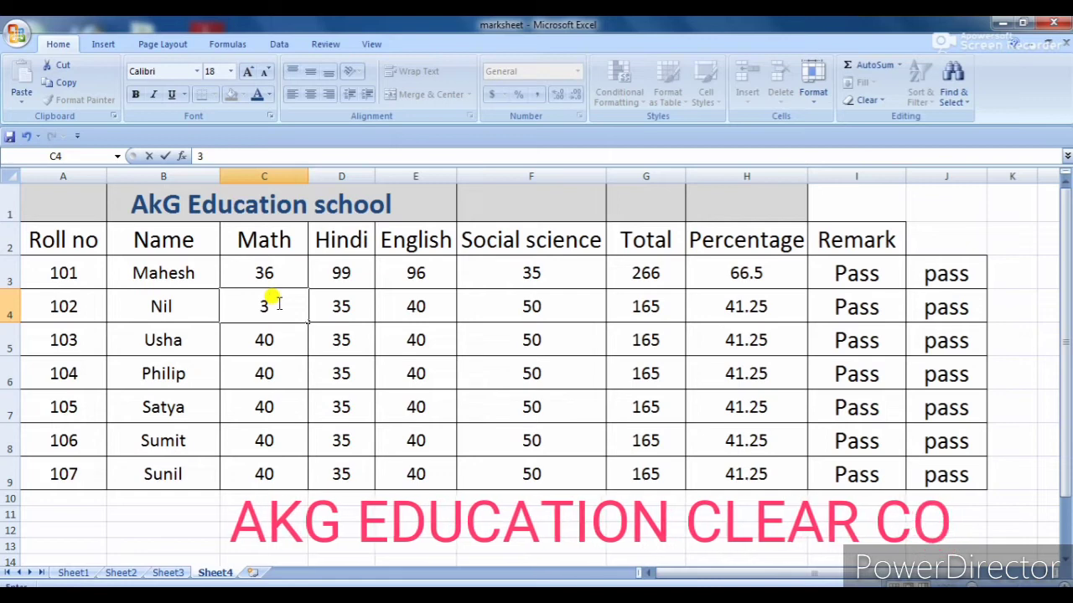
text(3)
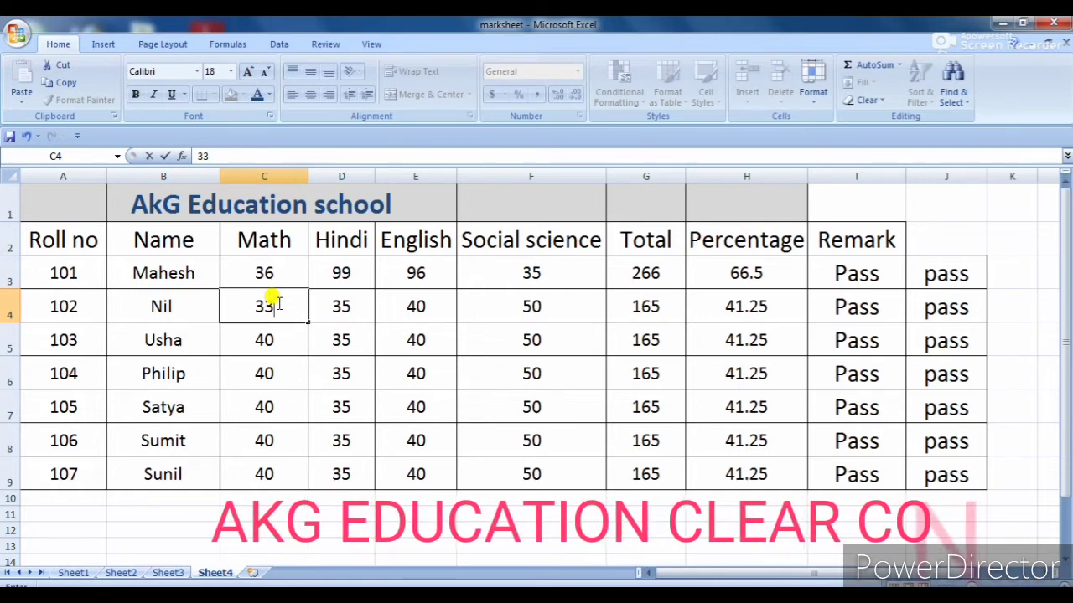
key(Return)
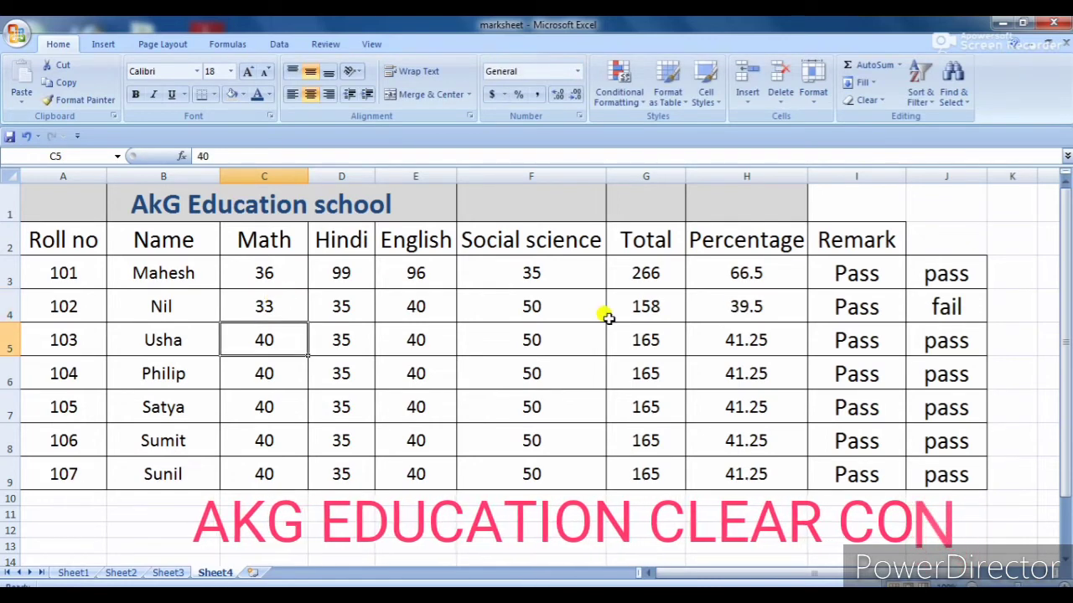
Set the Math mark in C4 to 35
click(264, 310)
text(35)
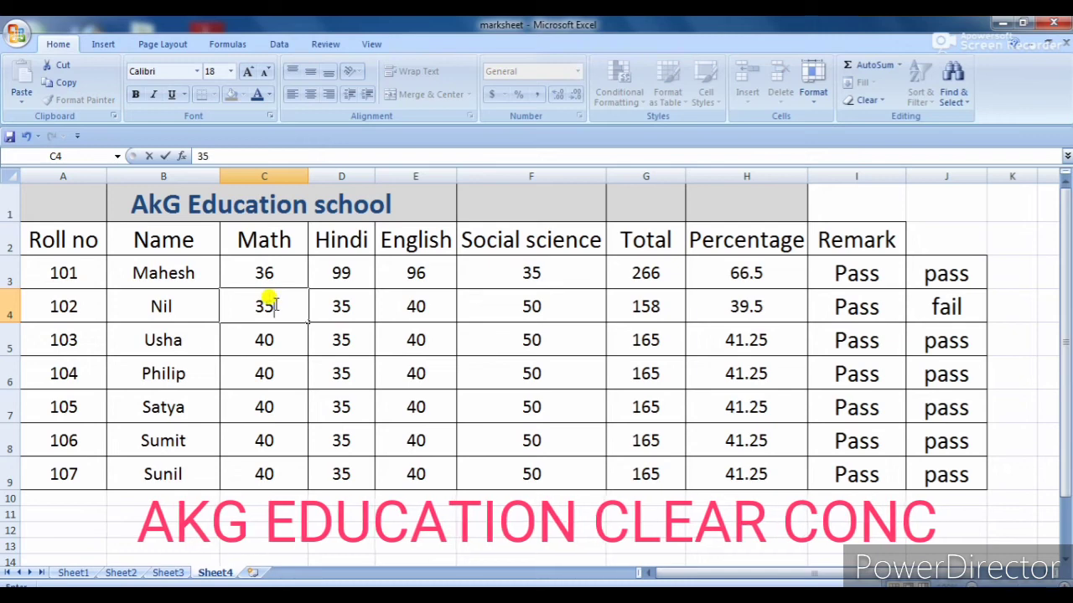
key(Return)
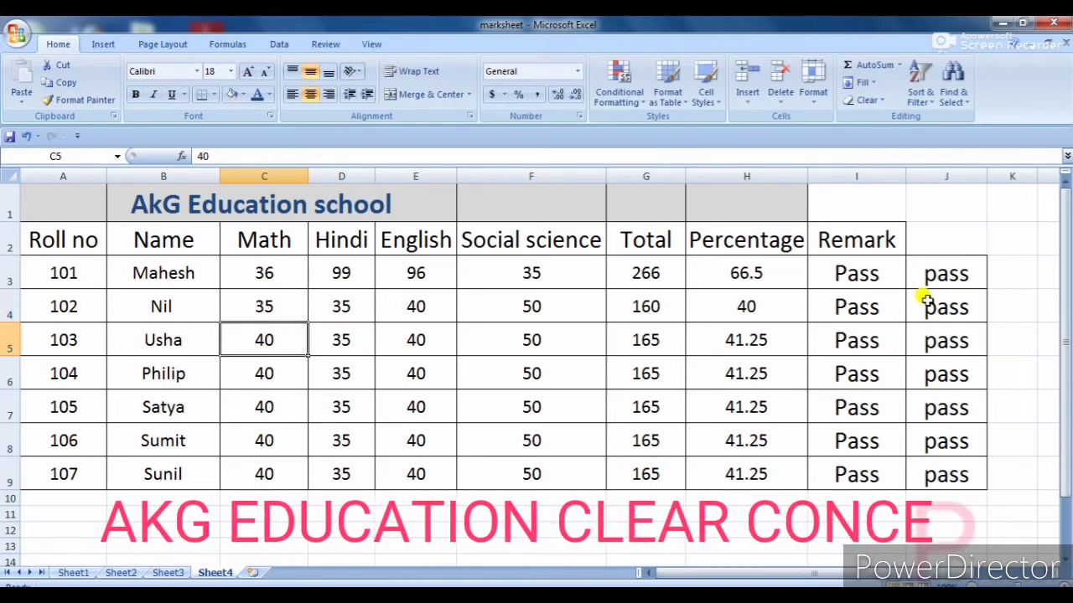
Copy the Remark heading with its formatting from I2 into J2
click(945, 240)
double_click(945, 240)
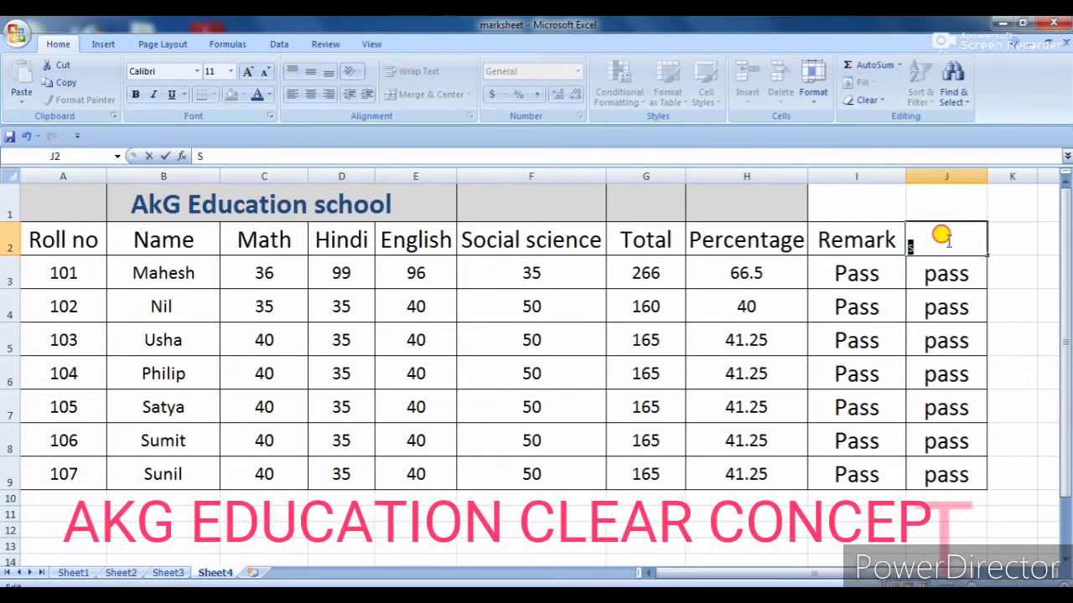
click(876, 242)
key(ctrl+c)
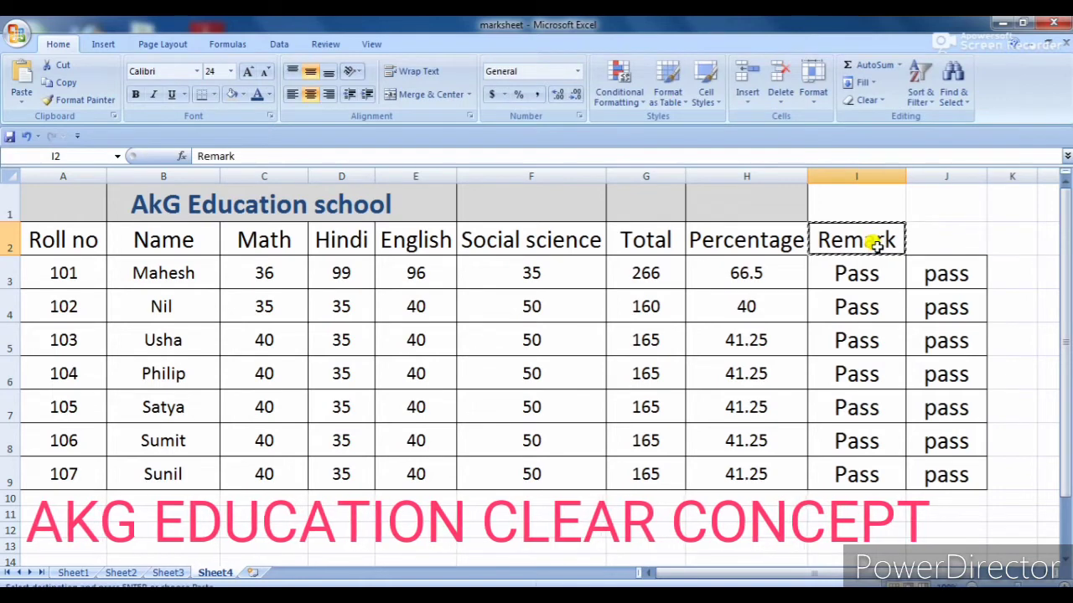
click(952, 238)
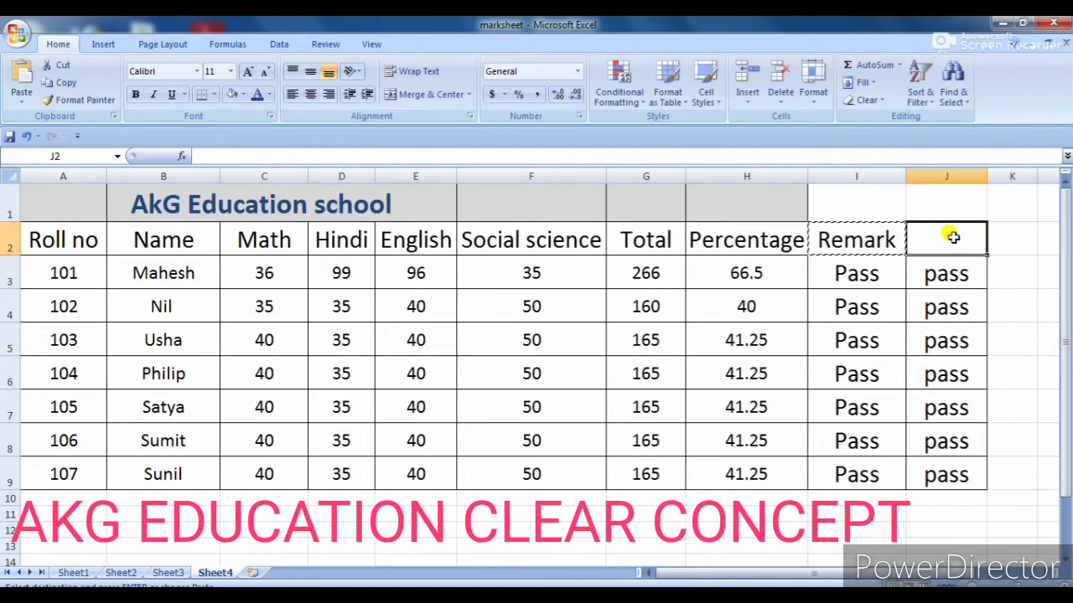
key(ctrl+v)
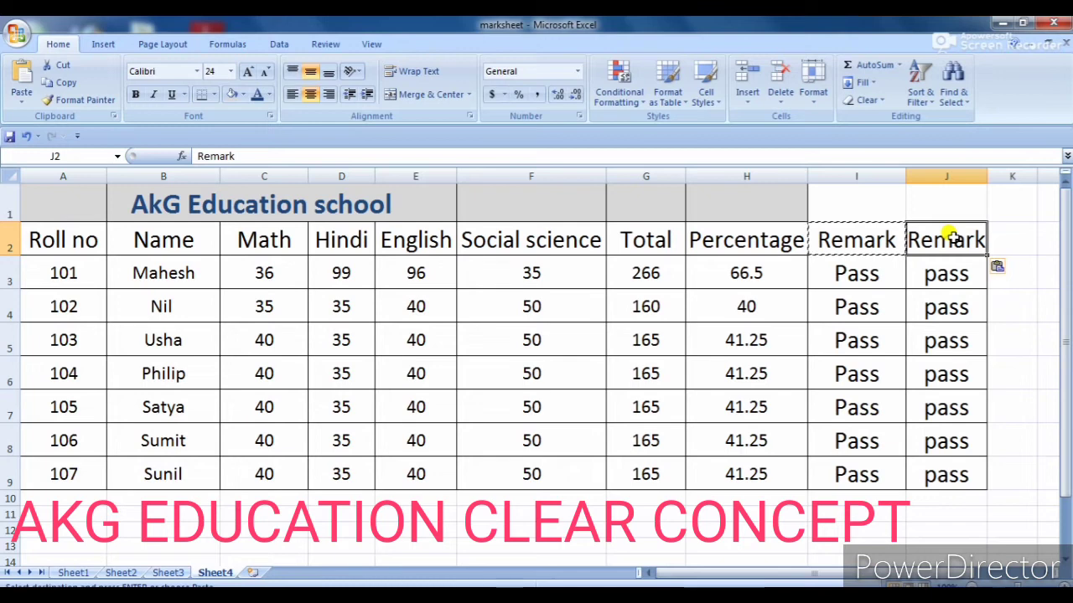
Replace the heading in J2 with "Subject wise pass/Fail" and widen column J further
text(S)
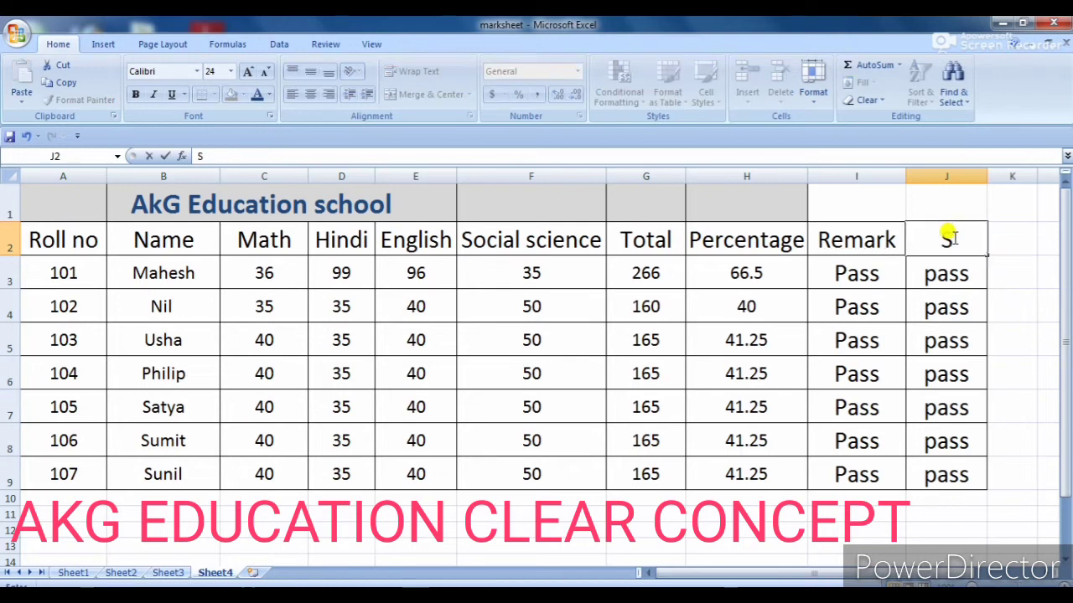
text(ubject wis)
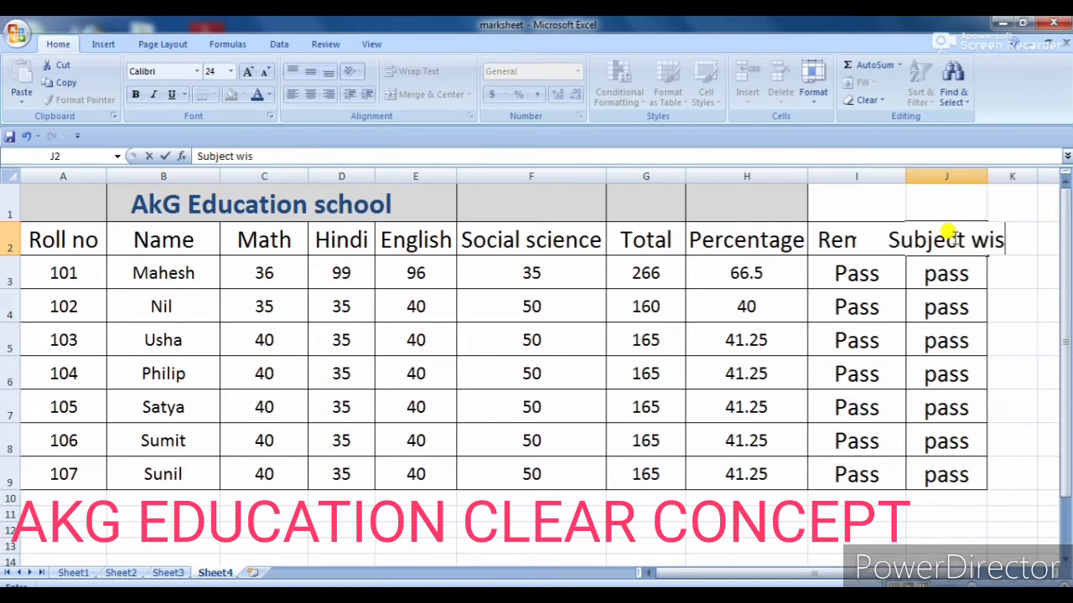
text(e)
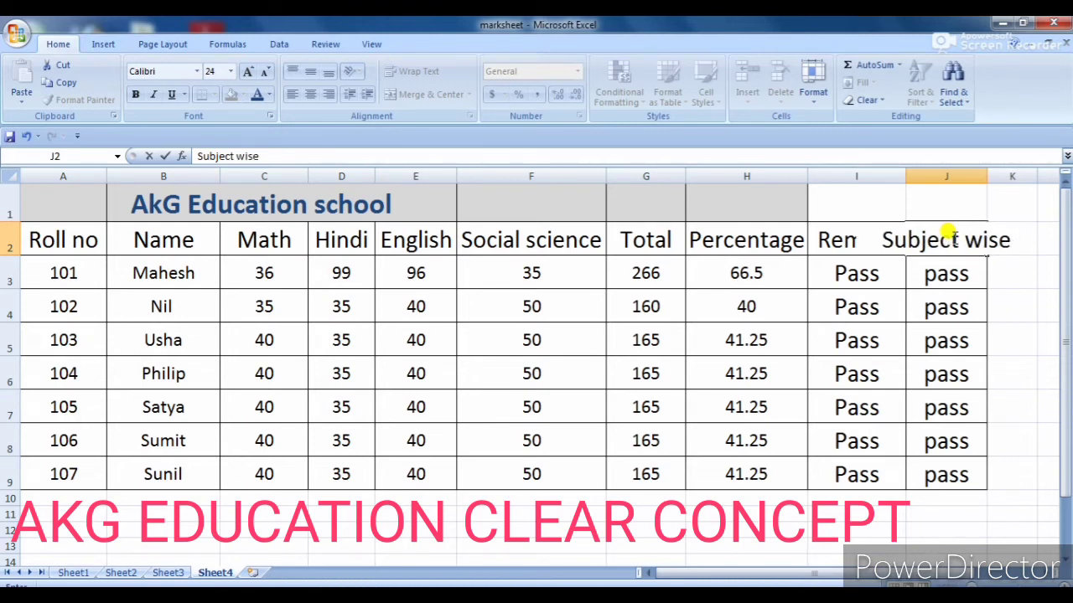
text( pass)
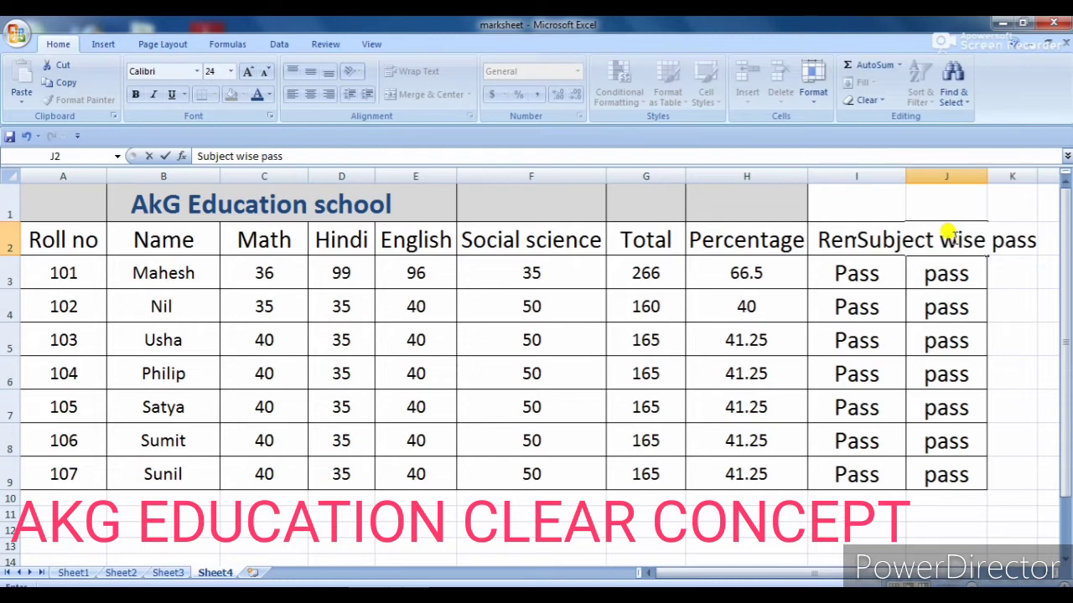
text(/)
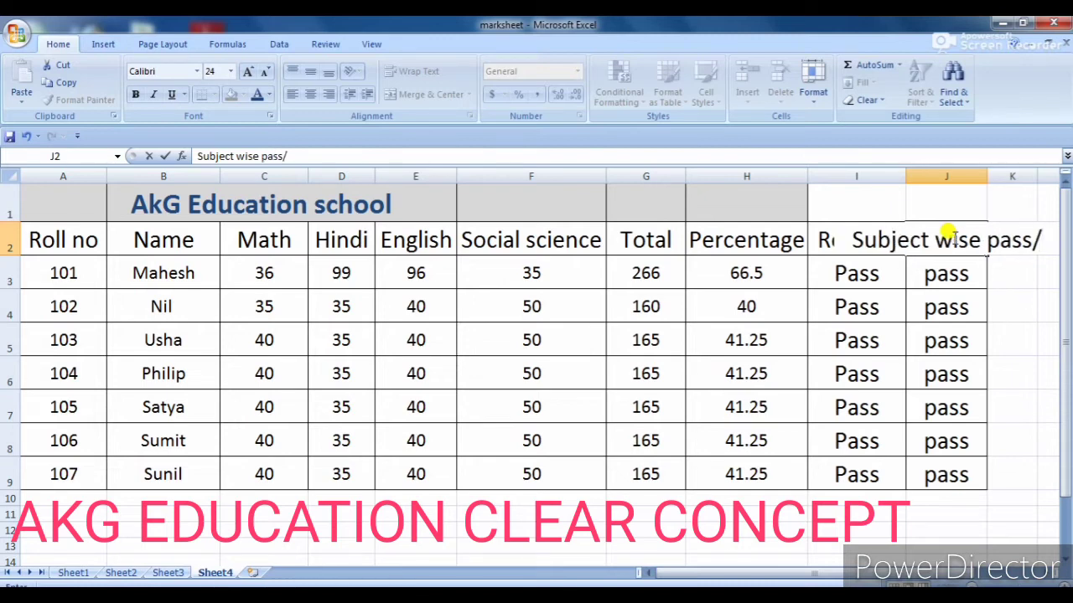
text(Fail)
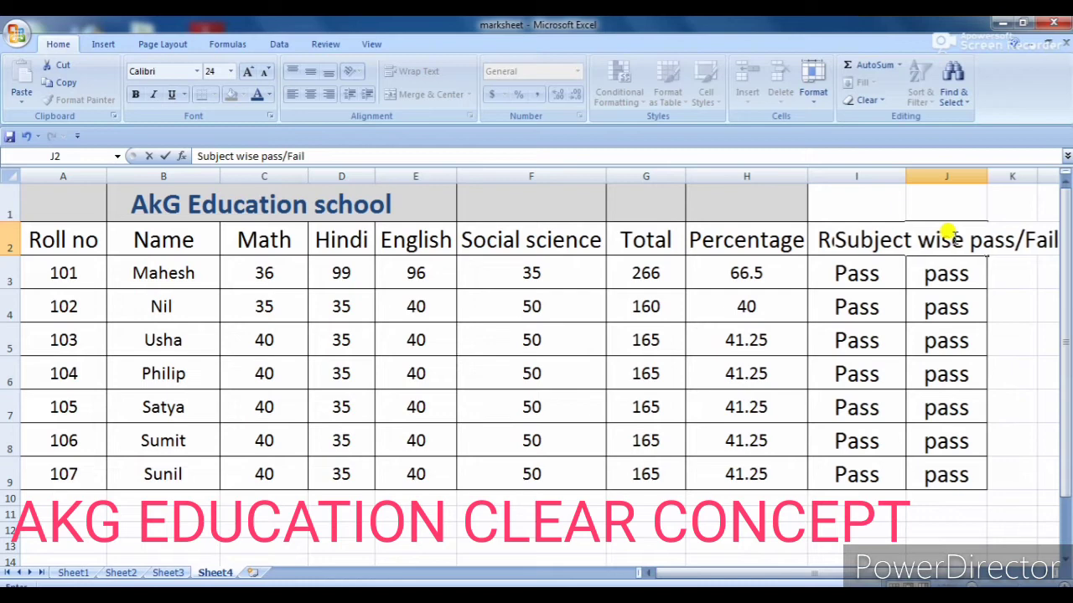
click(978, 192)
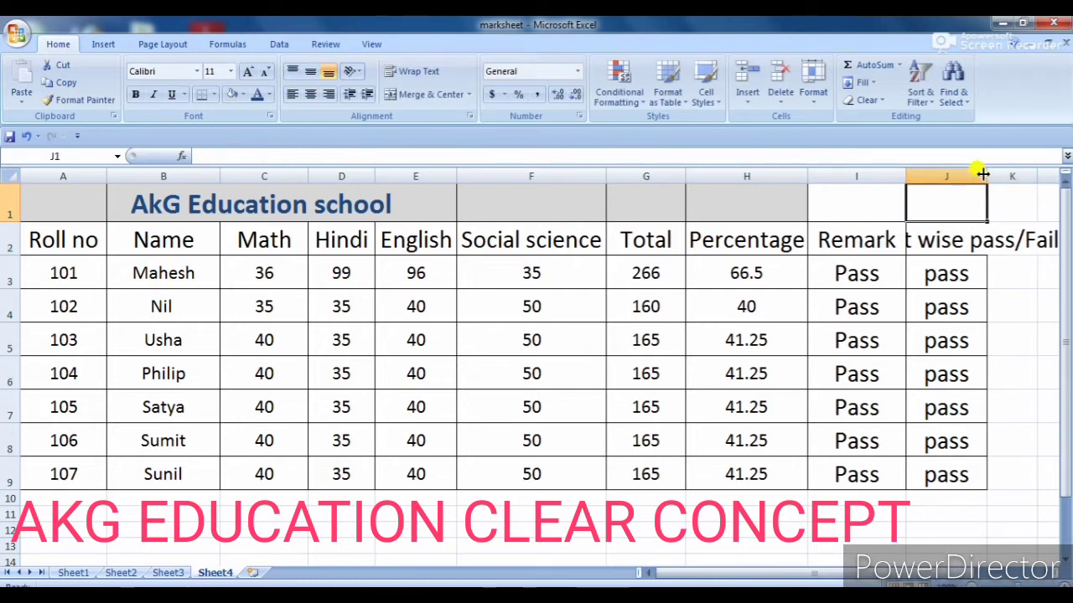
drag(985, 174, 1060, 178)
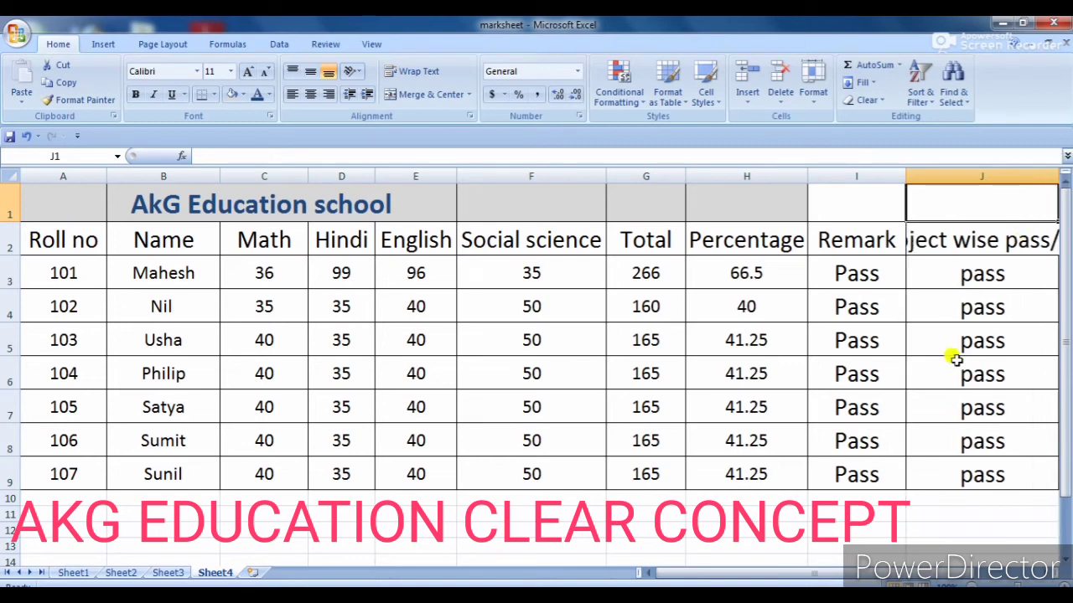
drag(821, 574, 851, 567)
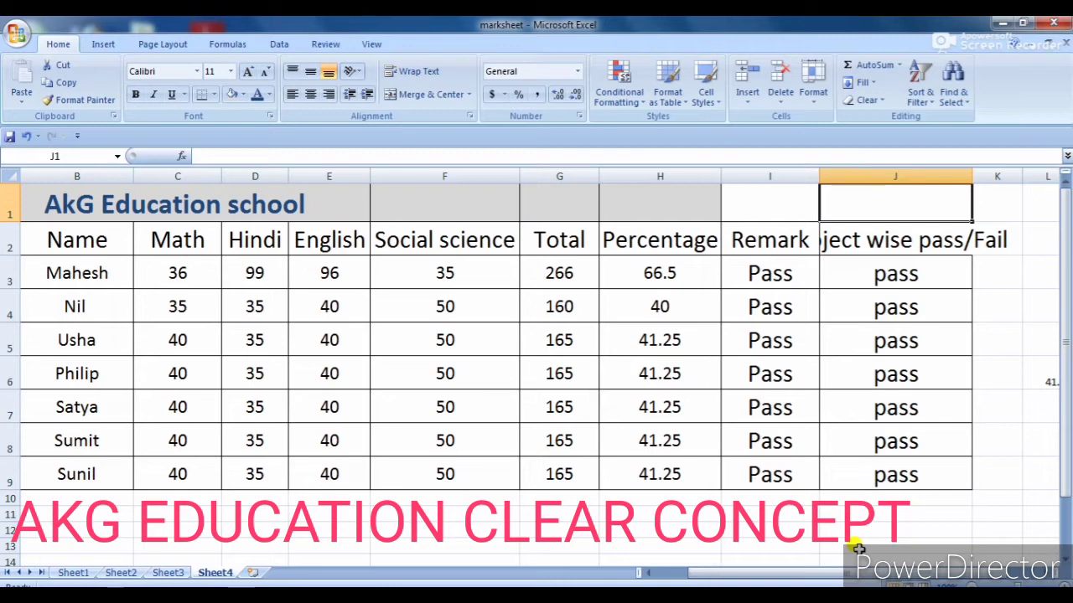
Replace the formula in J4 with a new IF formula that opens with a nested AND function as its logical test
click(929, 305)
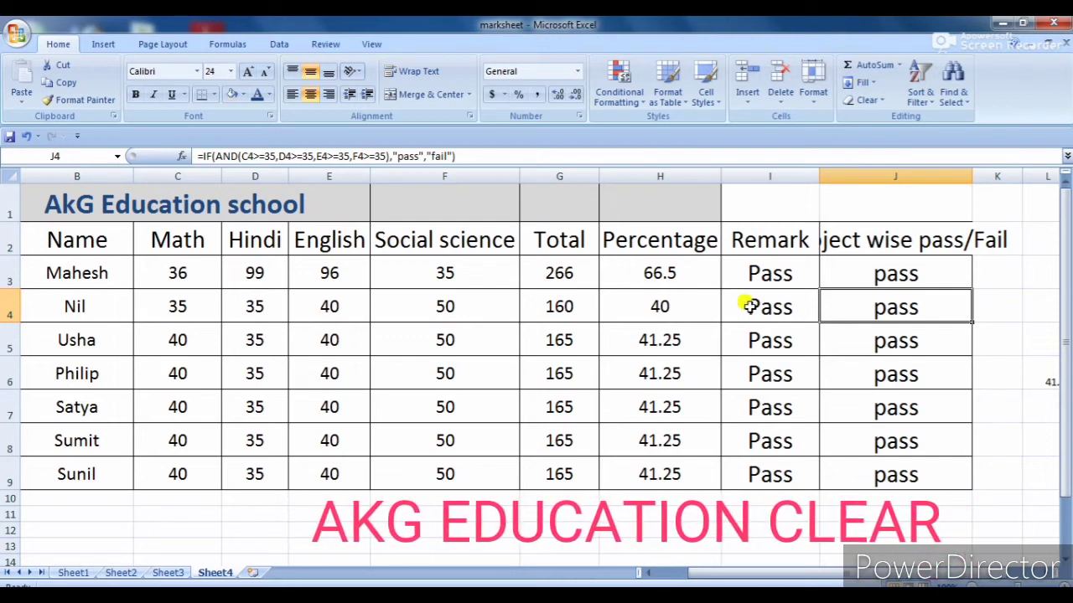
click(860, 314)
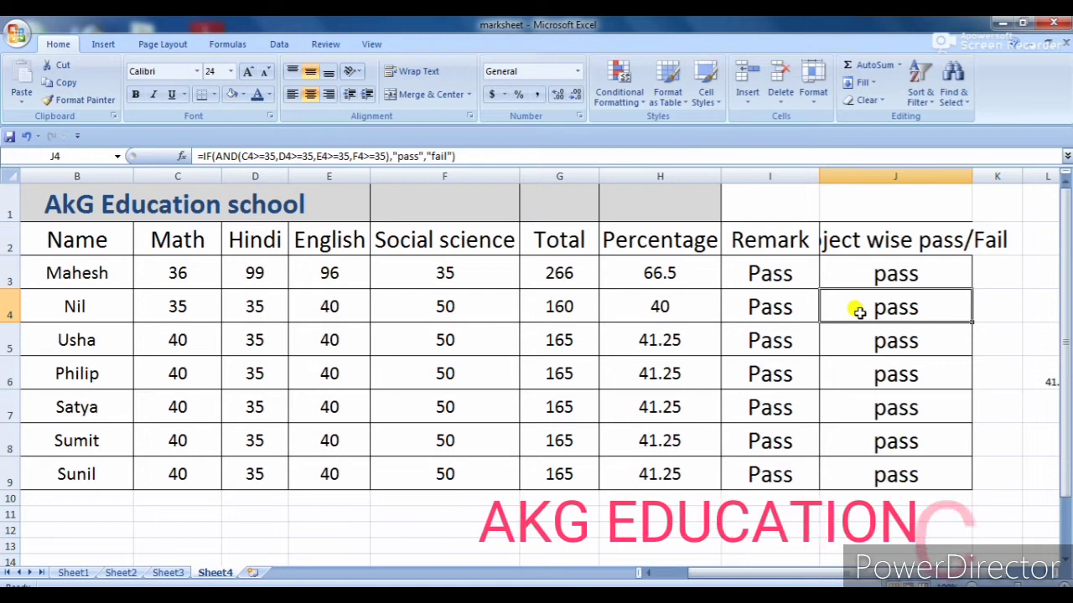
text(=)
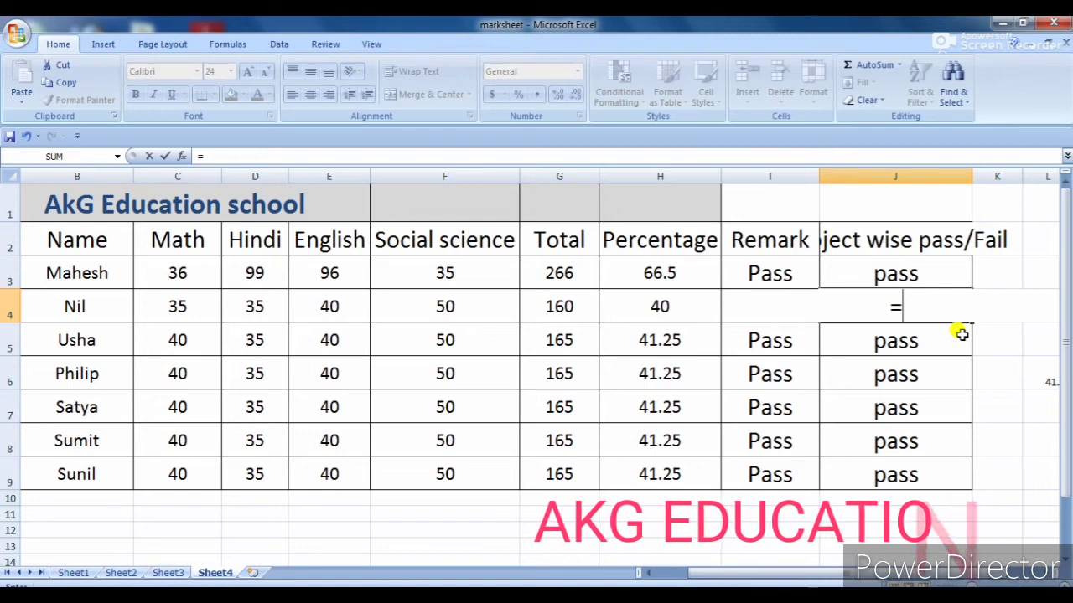
text(if)
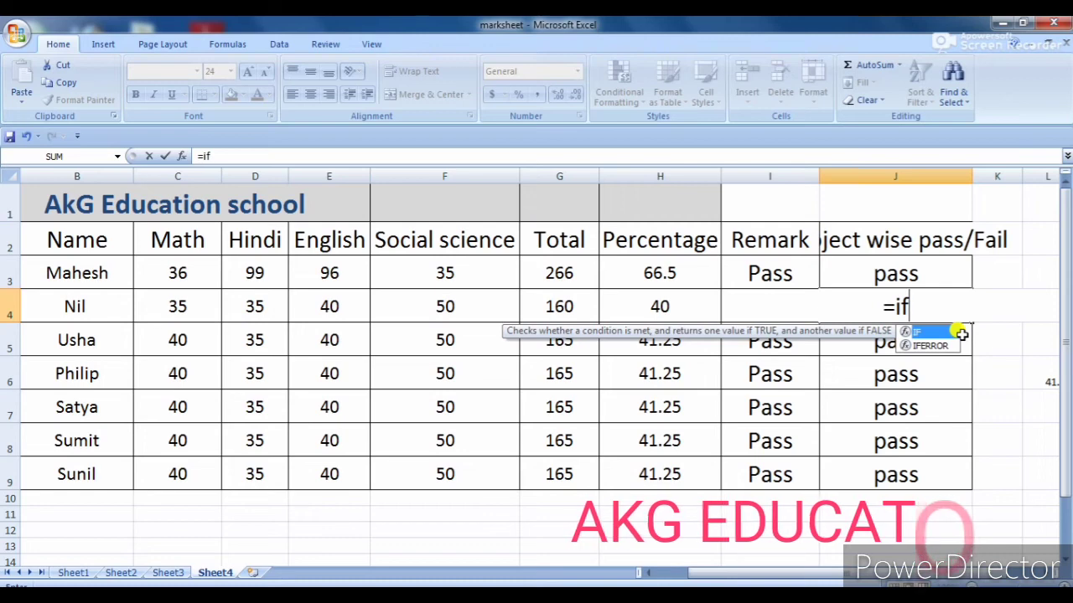
text(()
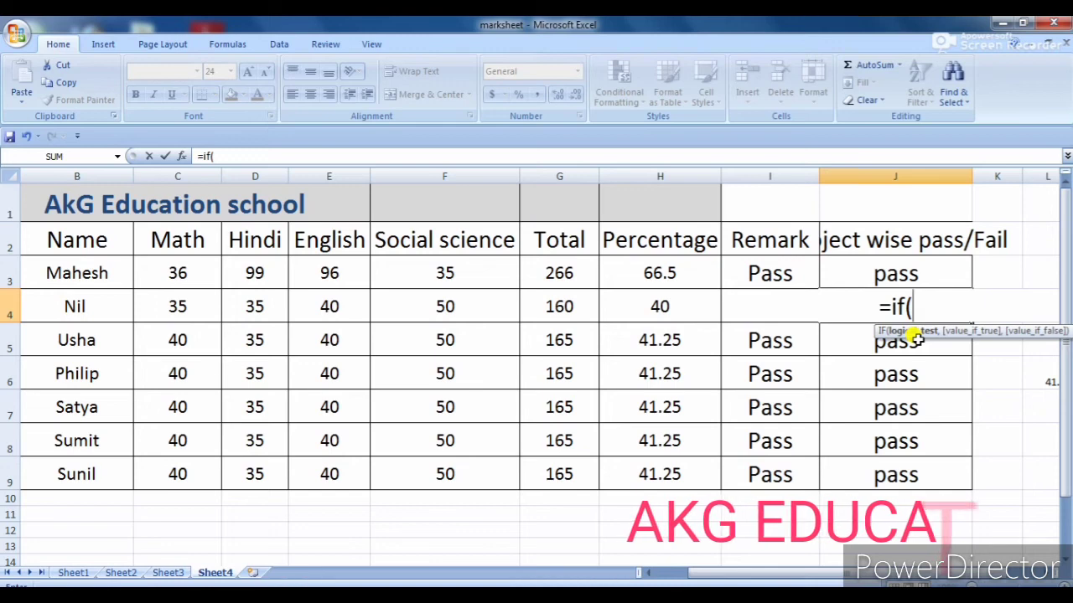
text(and)
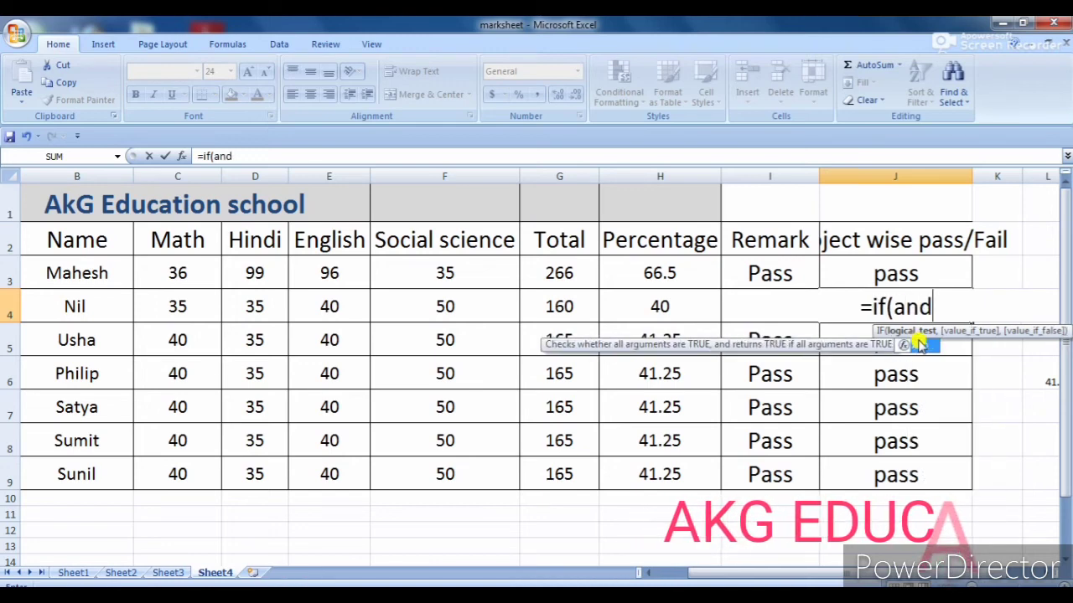
text(()
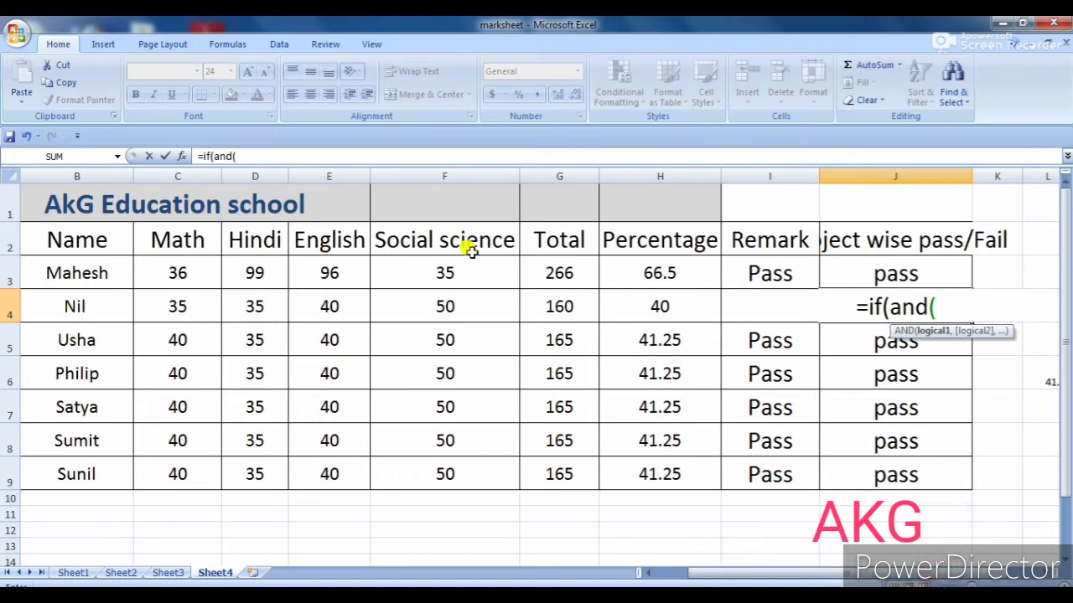
Enter C4>=35 as the first AND condition in J4, so the Math mark must be at least 35
click(199, 307)
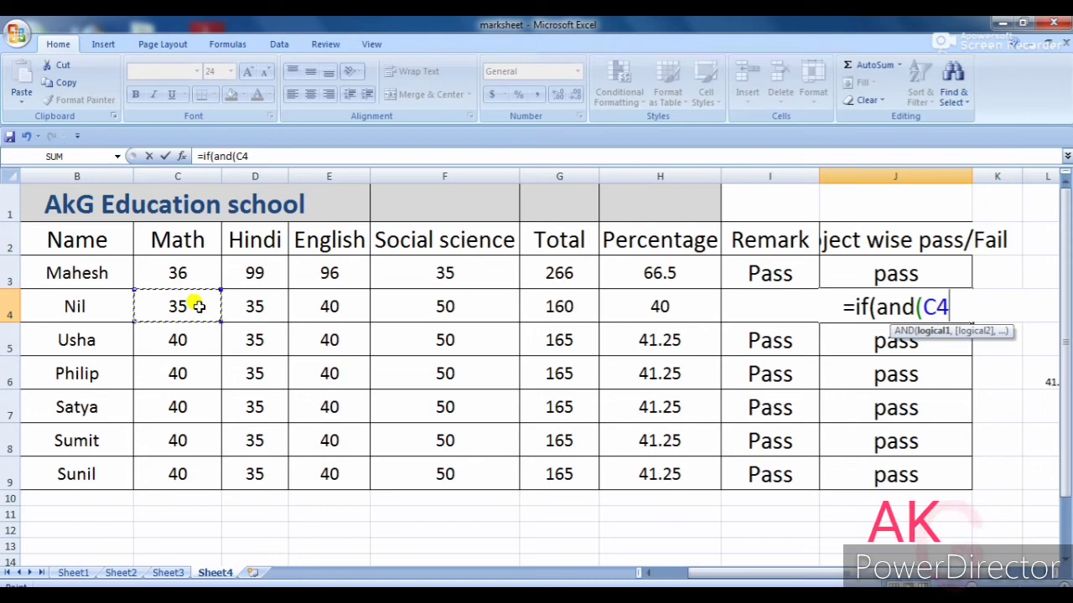
text(>)
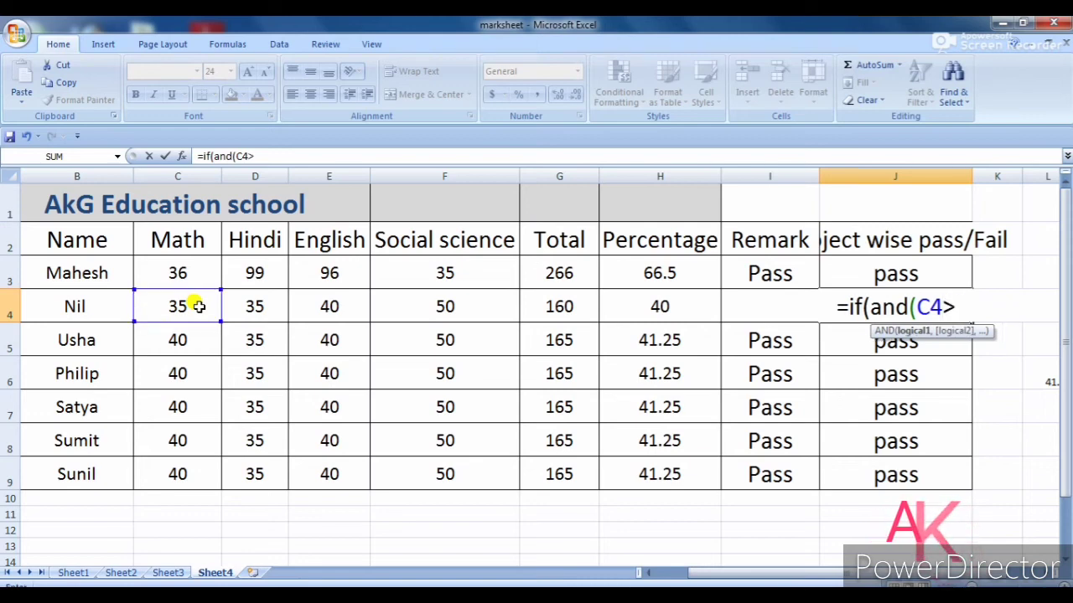
text(35)
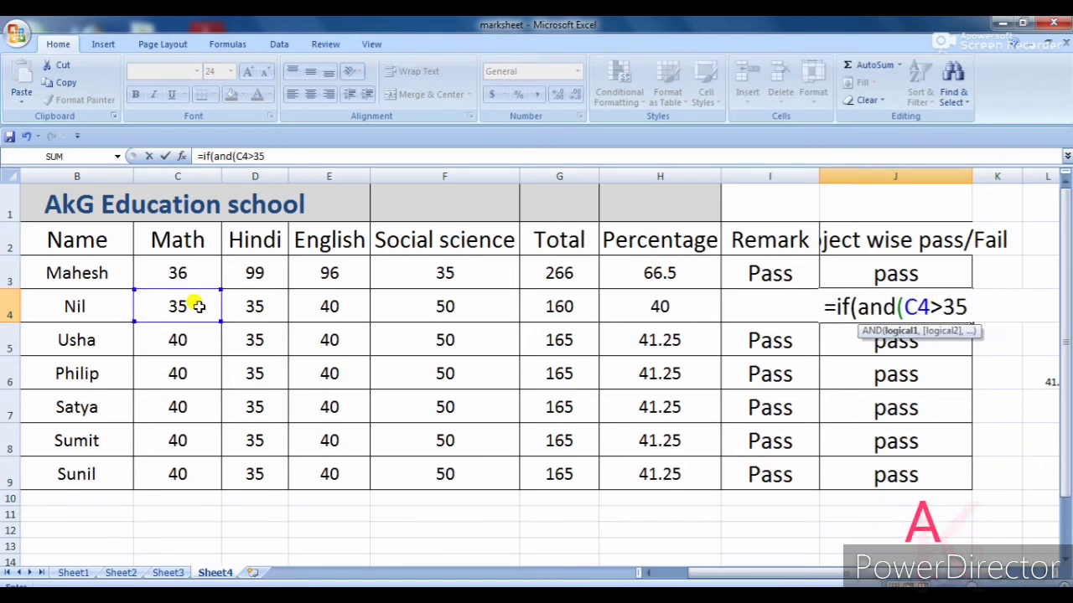
key(BackSpace)
key(BackSpace)
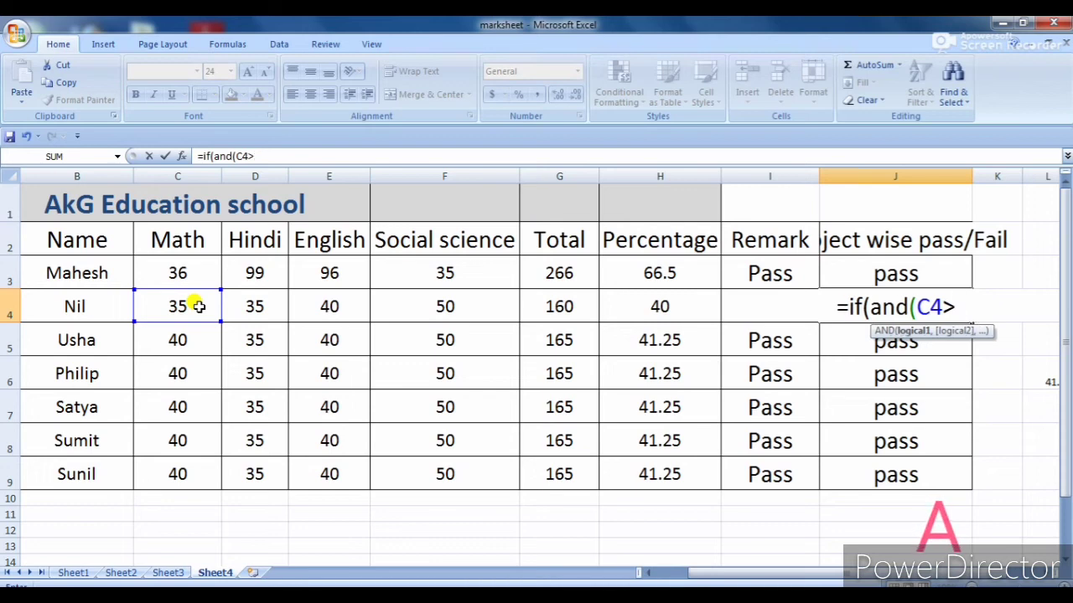
text(=)
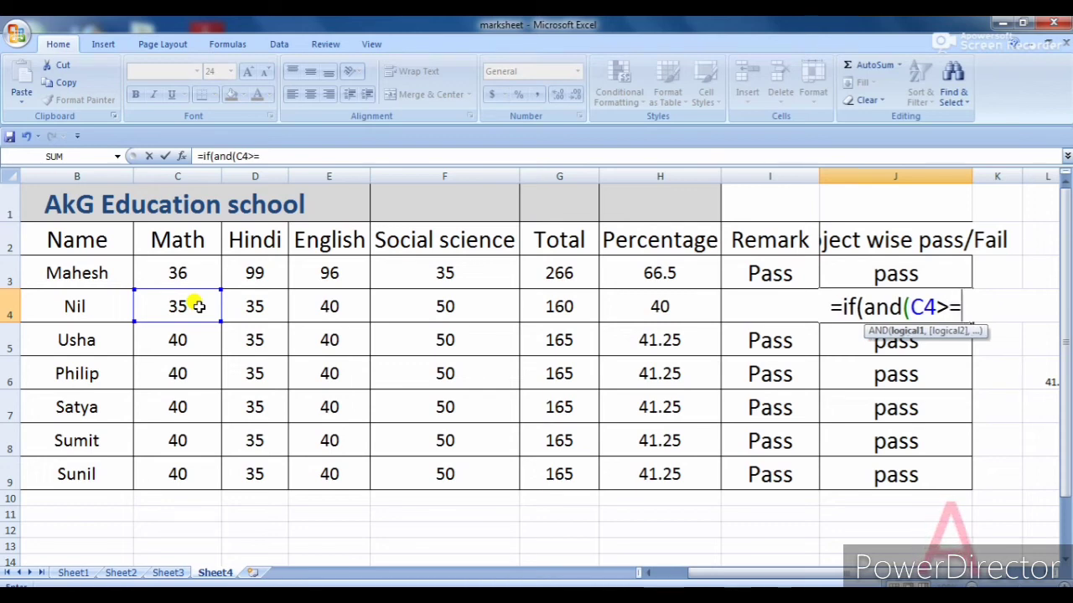
text(35)
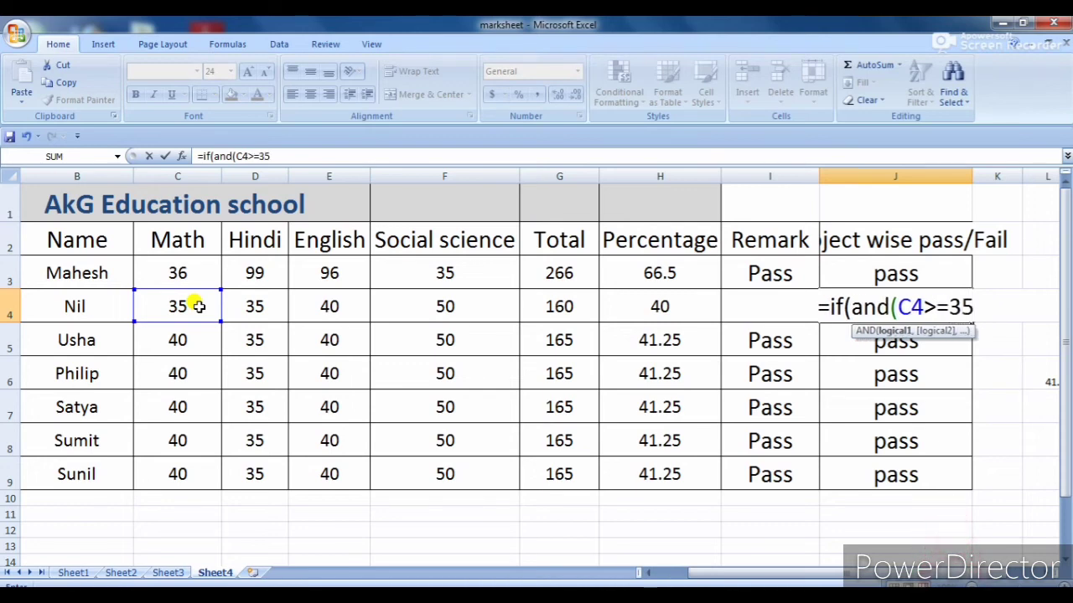
Add a second AND condition in the J4 formula that tests the Hindi mark in D4 with a greater-than comparison
text(,)
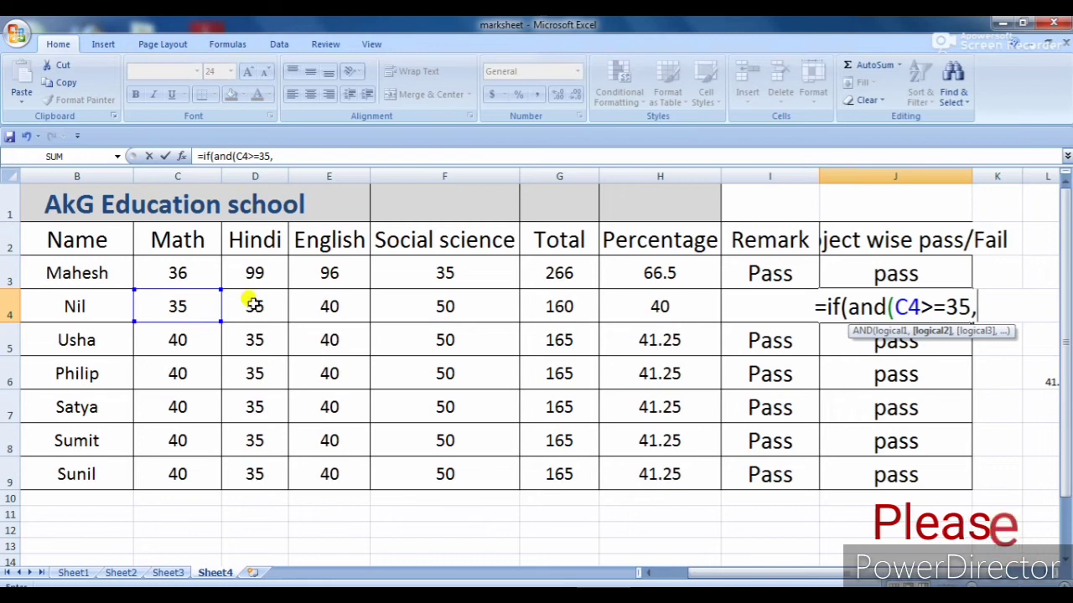
text(d4)
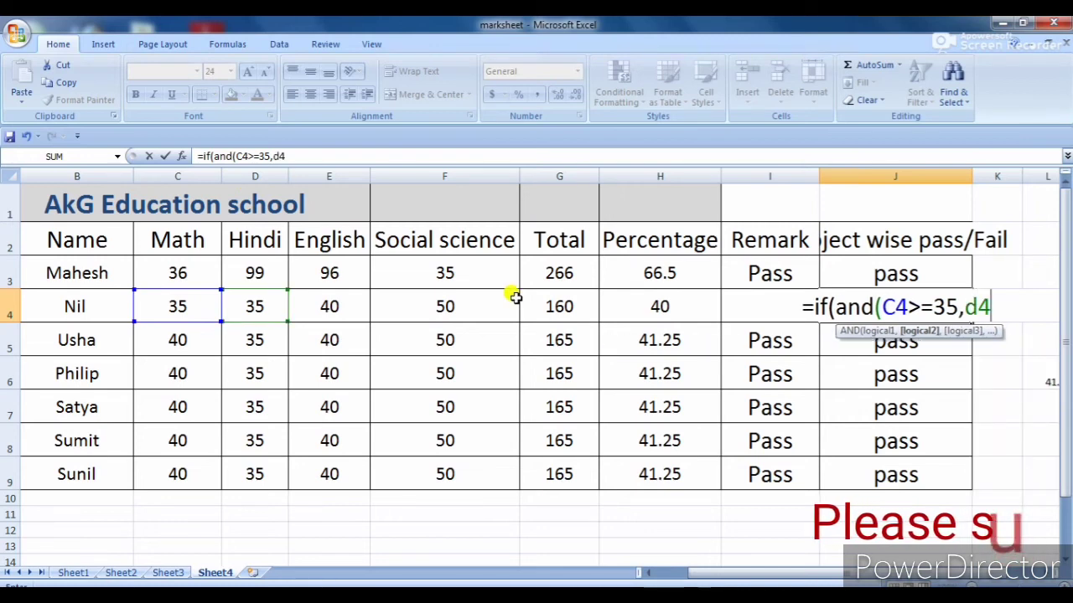
text(>)
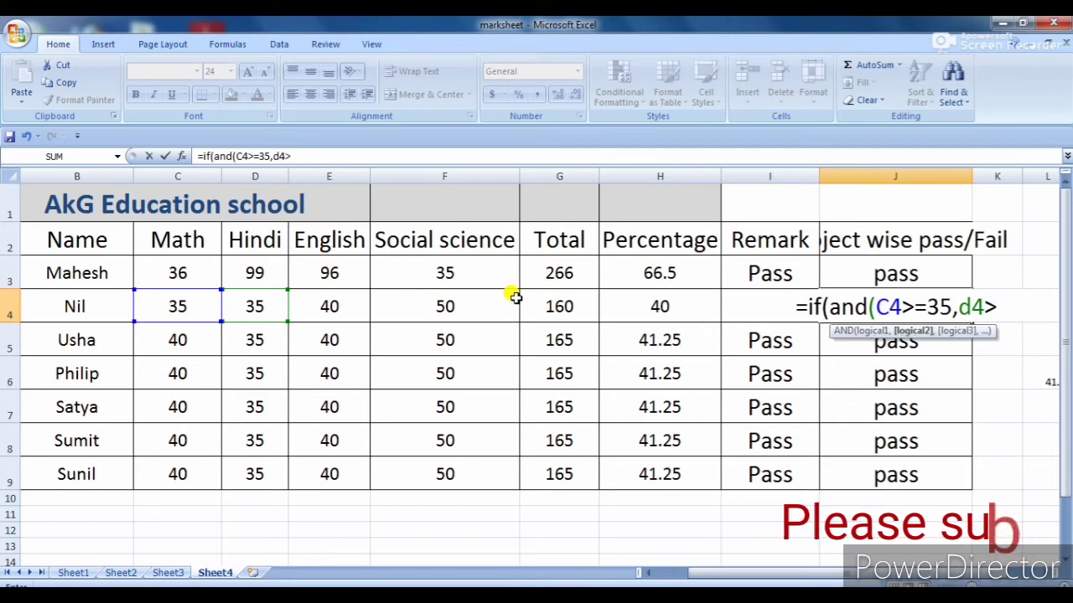